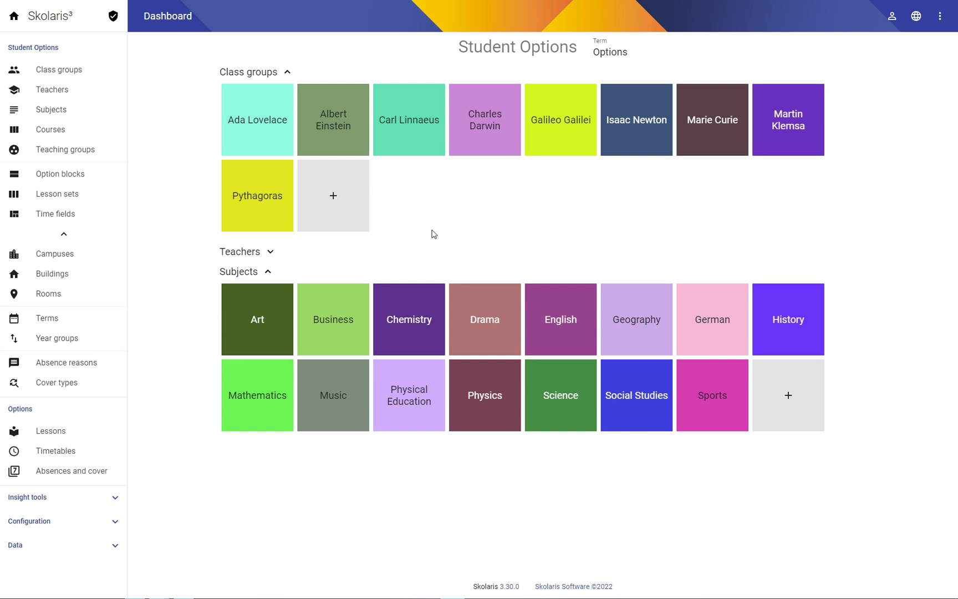
- Review the class group, subject and room lists, and inspect the Art room's availability, accepted subjects and properties
click(44, 69)
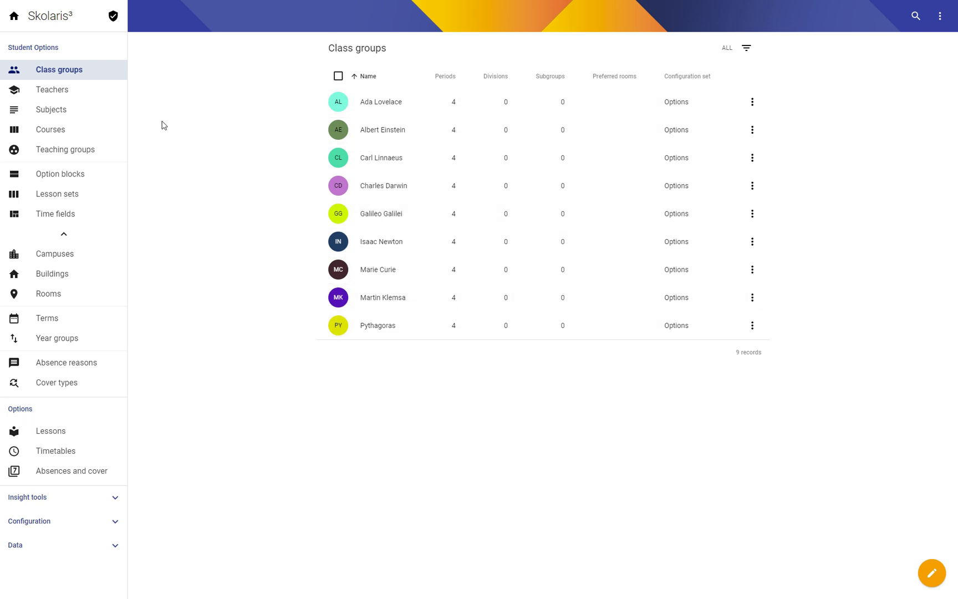
click(69, 111)
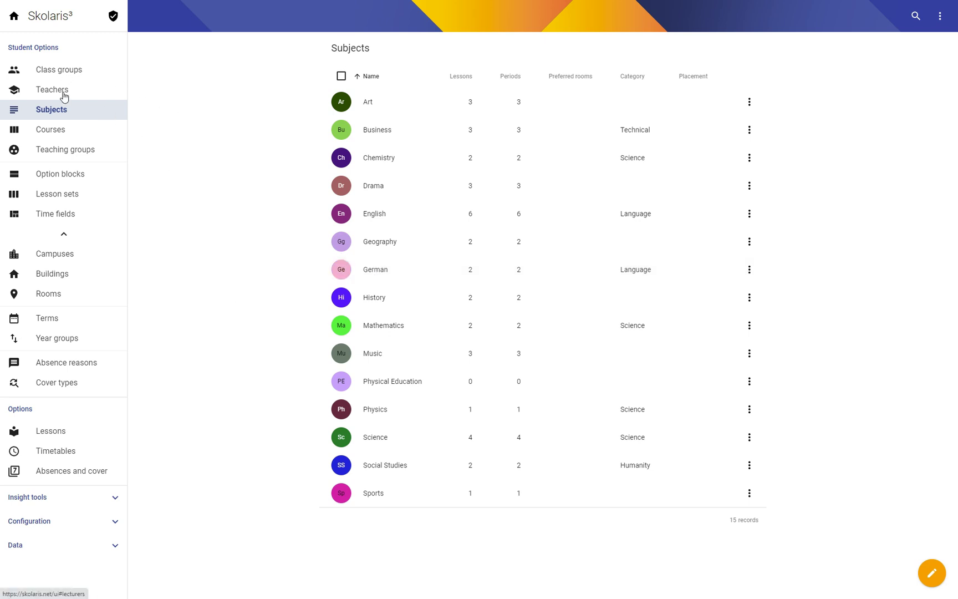
click(60, 71)
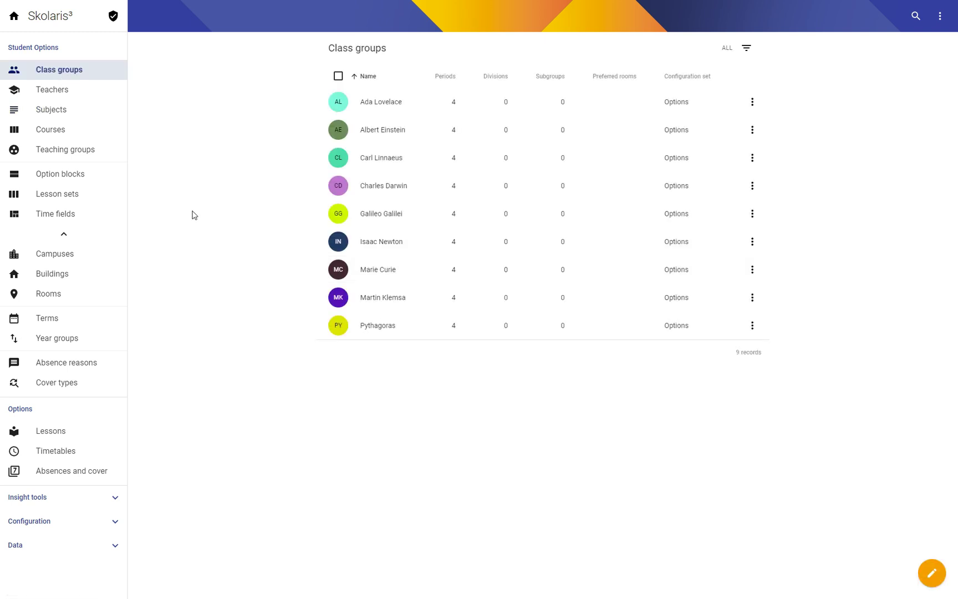
click(51, 293)
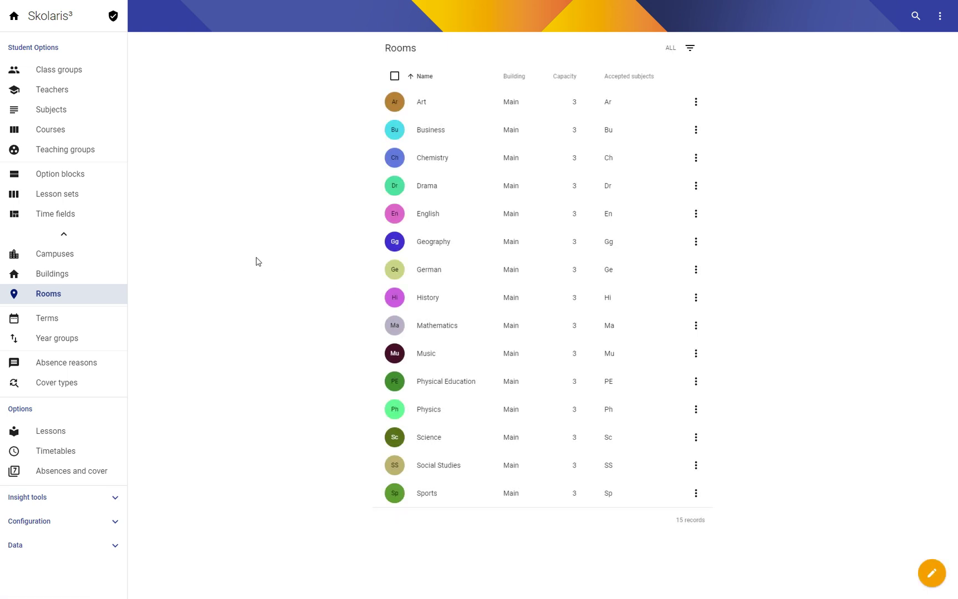
click(421, 103)
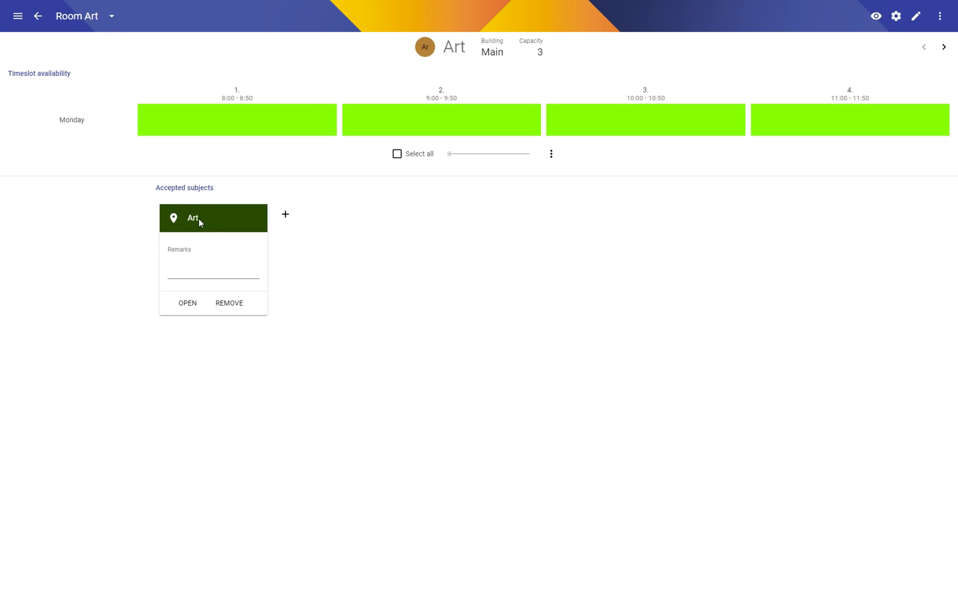
click(914, 20)
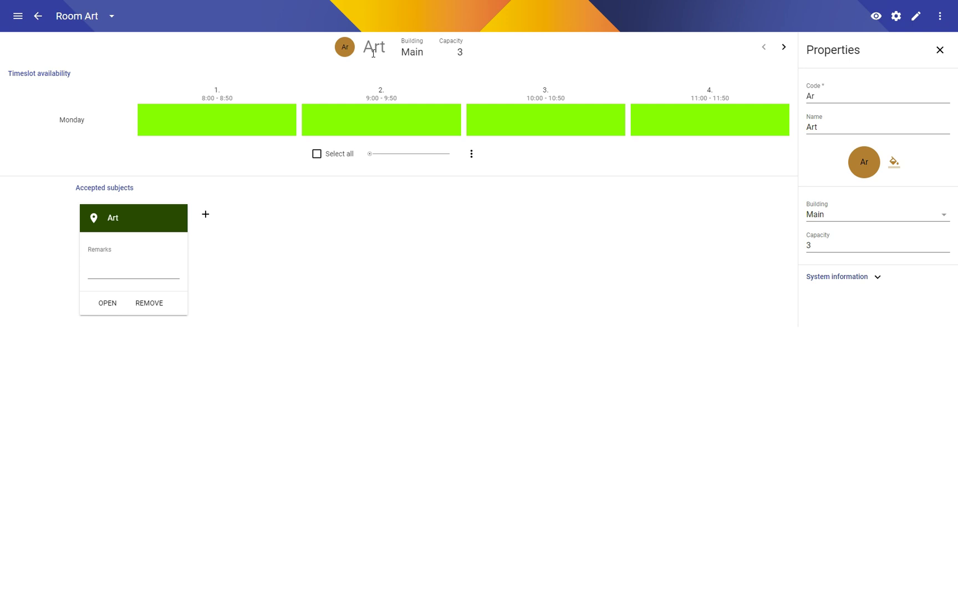
click(40, 21)
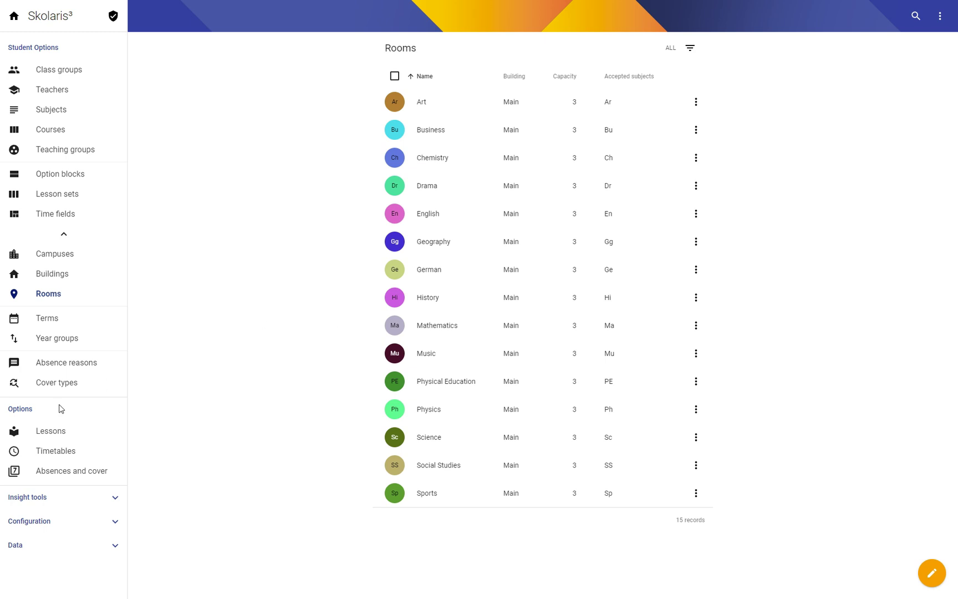
- Open the Options term's timeslot grid and clear the first period's start time
click(31, 412)
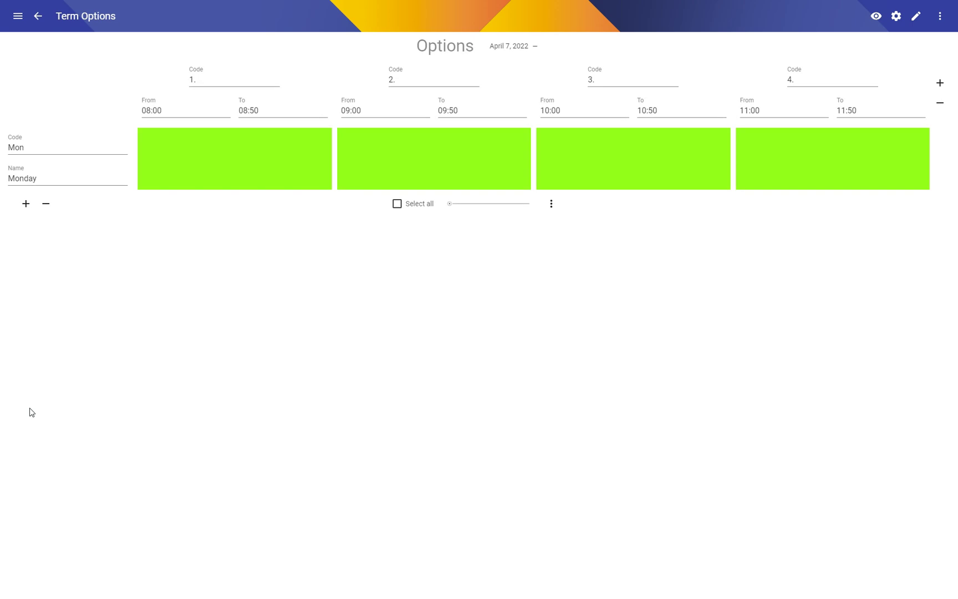
click(178, 108)
key(ctrl+a)
key(BackSpace)
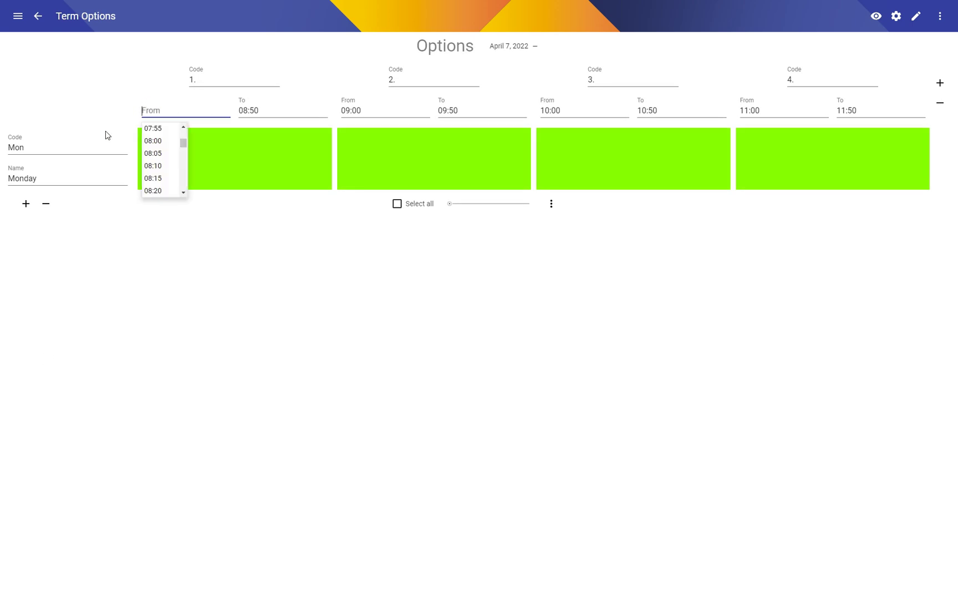
- Change the Monday row's code to Options and clear its name
click(48, 151)
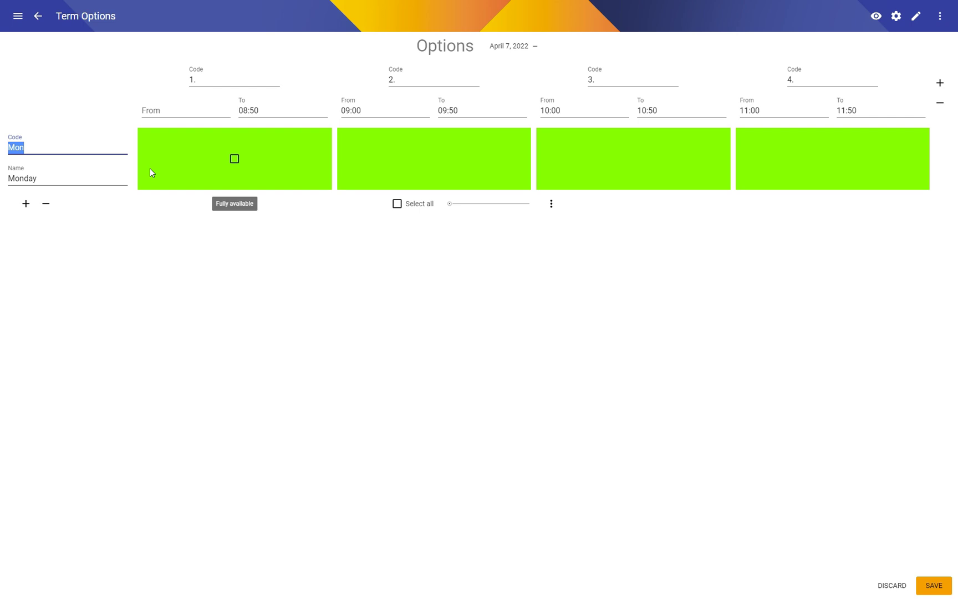
text(Options)
key(Tab)
key(BackSpace)
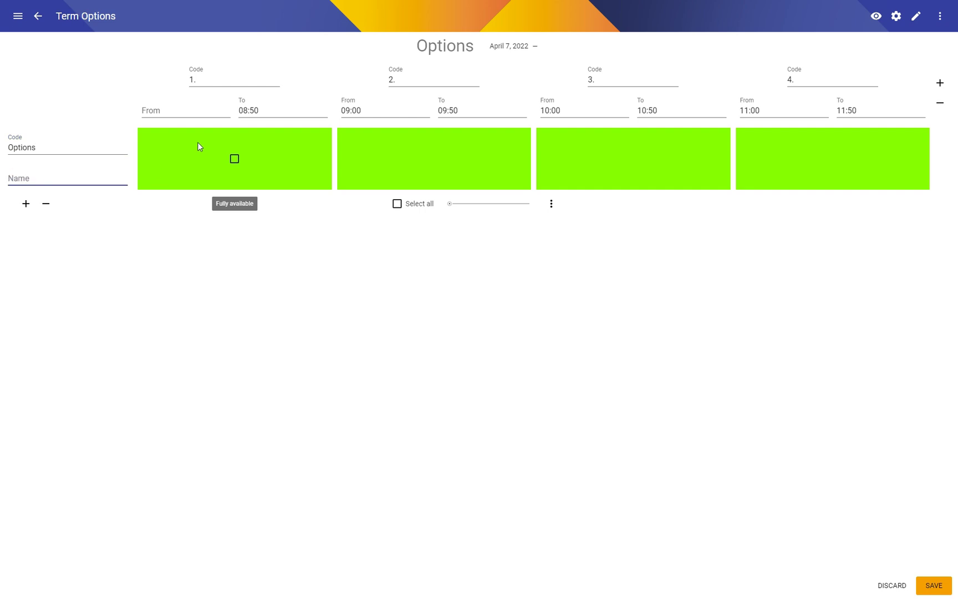
- Clear the first period's end time and both times of periods 2, 3 and 4, and save the term
click(257, 114)
key(BackSpace)
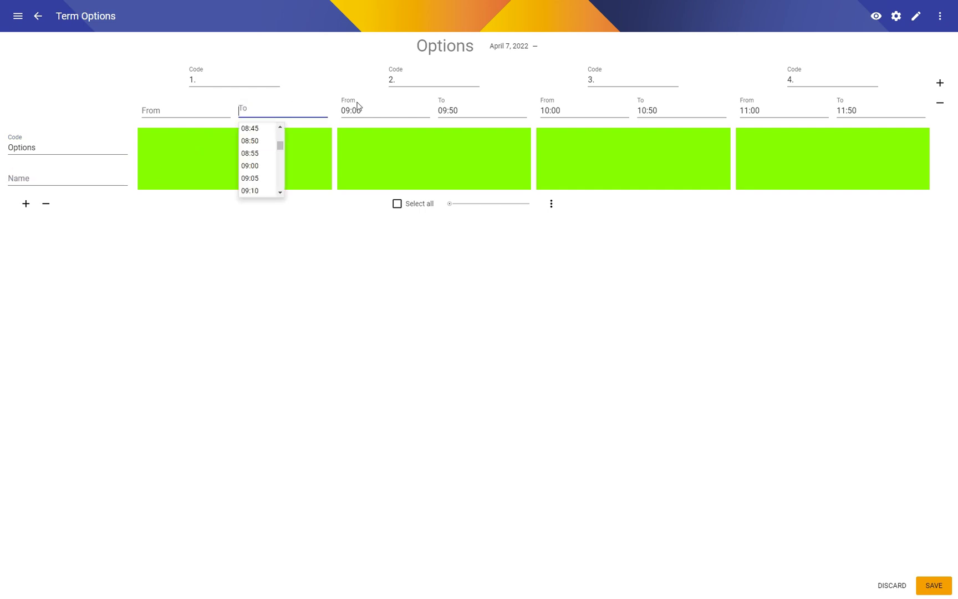
click(367, 110)
key(BackSpace)
key(Tab)
key(BackSpace)
key(Tab)
key(BackSpace)
click(648, 108)
key(BackSpace)
key(Tab)
key(BackSpace)
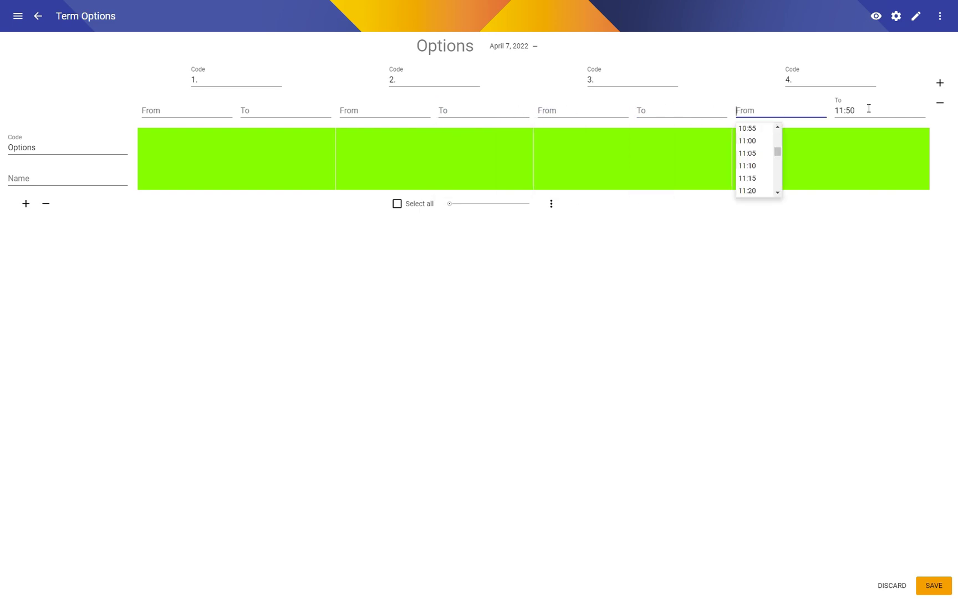
key(Tab)
key(BackSpace)
click(800, 79)
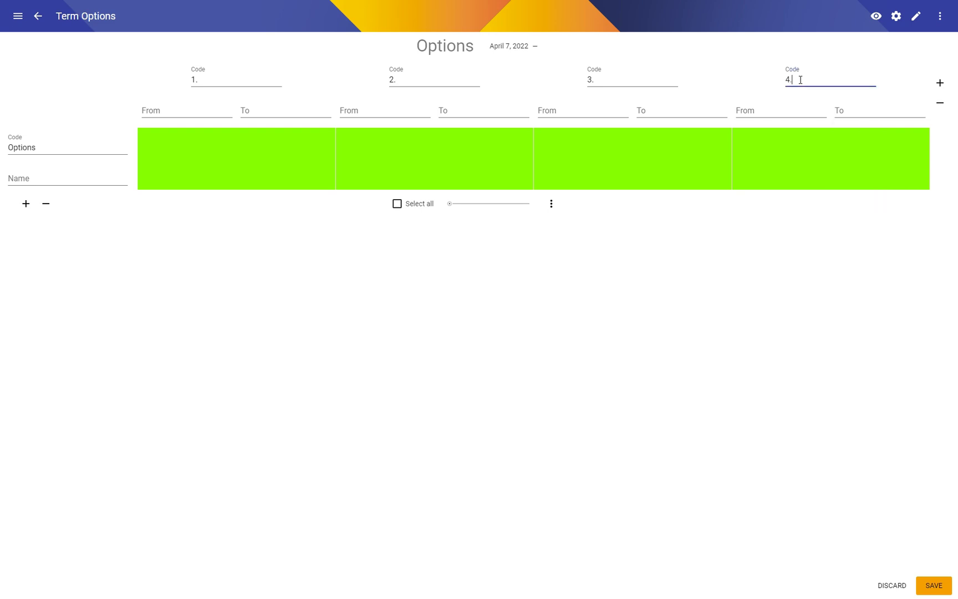
click(934, 585)
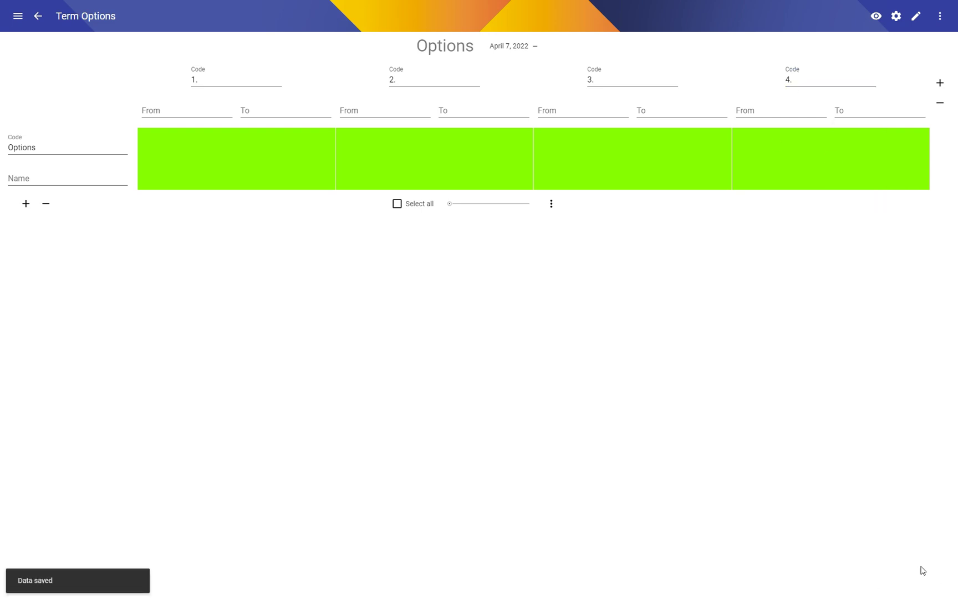
- Review the lessons assigned to the Ada Lovelace, Albert Einstein and Carl Linnaeus class groups
click(35, 16)
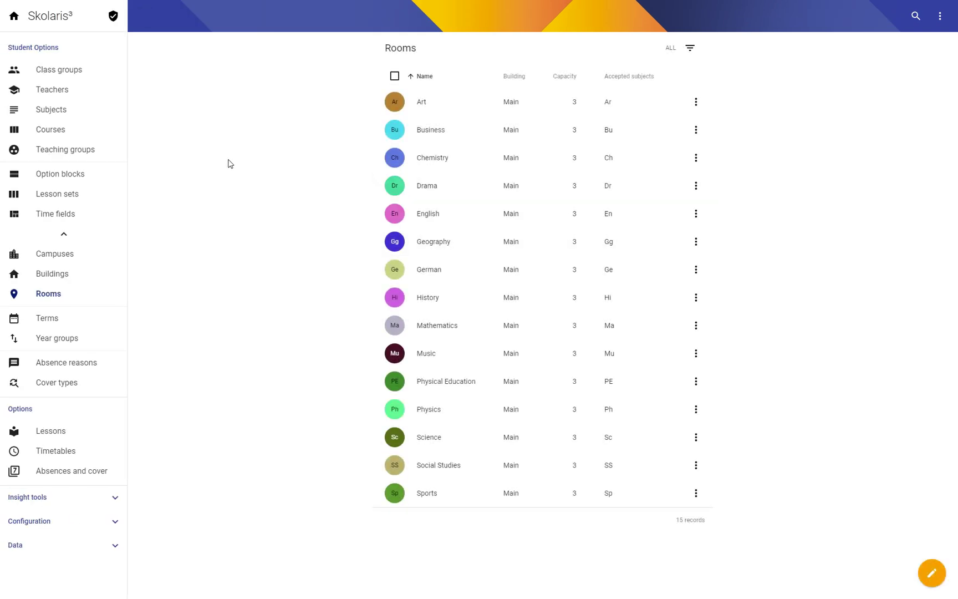
click(55, 71)
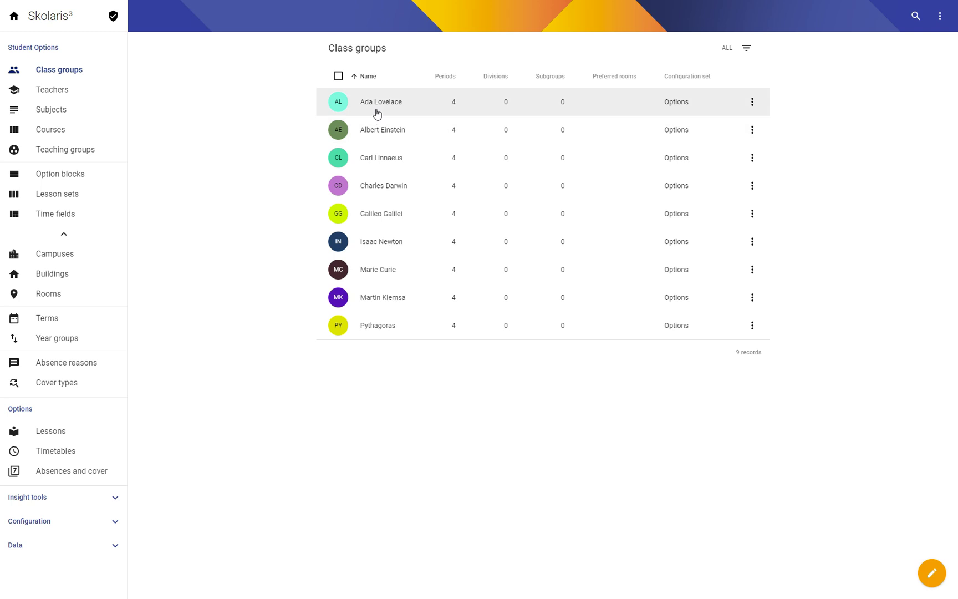
click(458, 104)
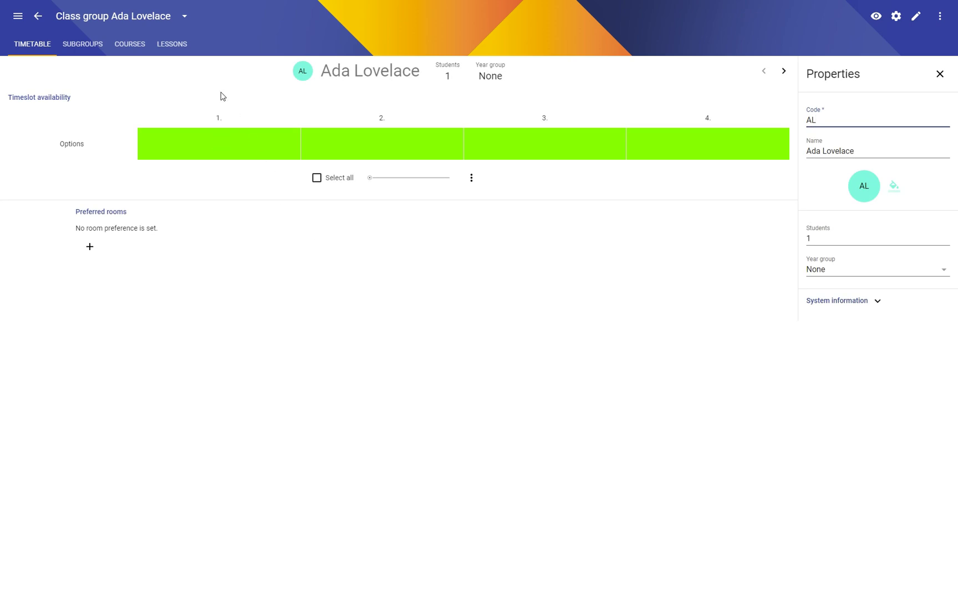
click(183, 46)
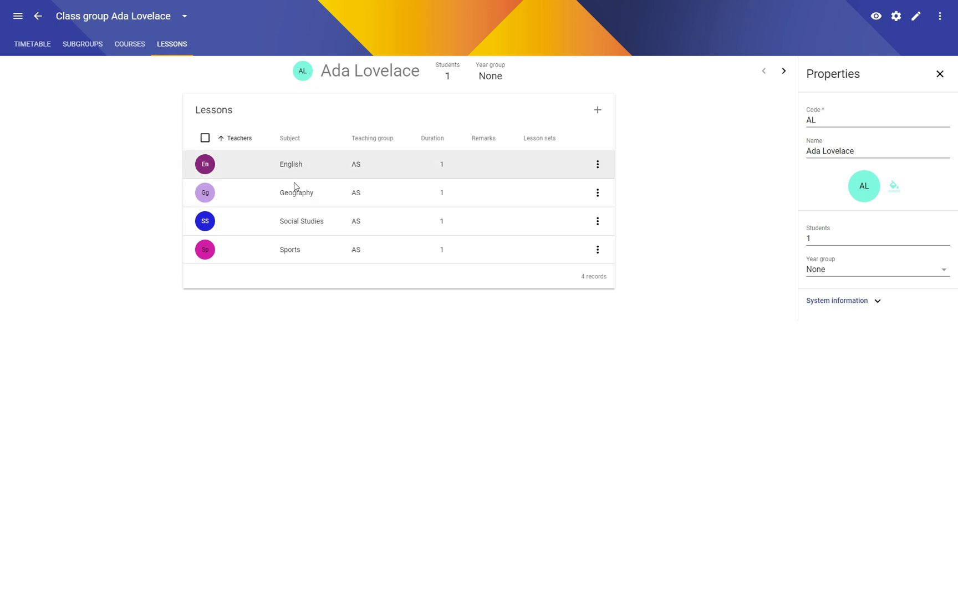
click(783, 71)
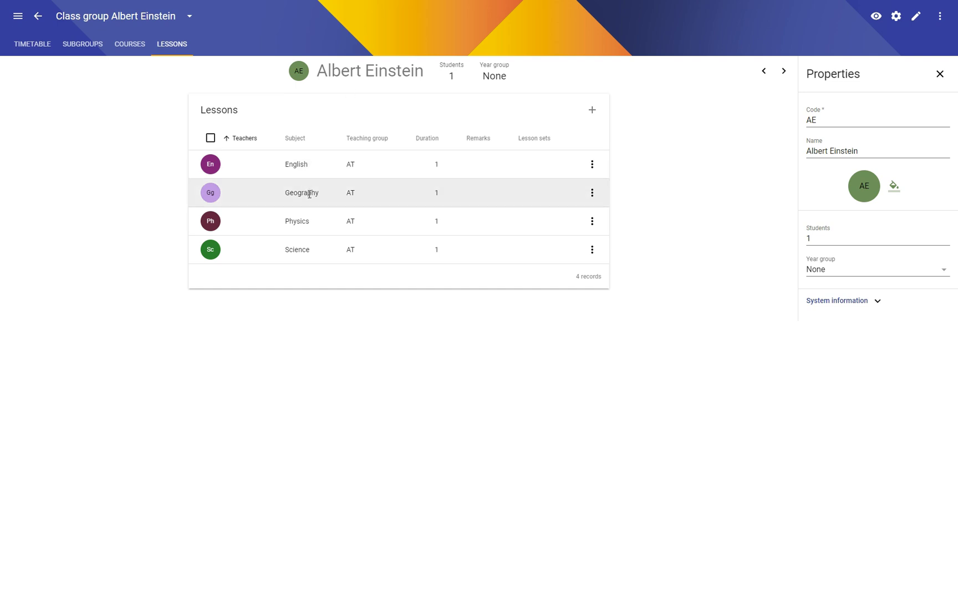
click(783, 71)
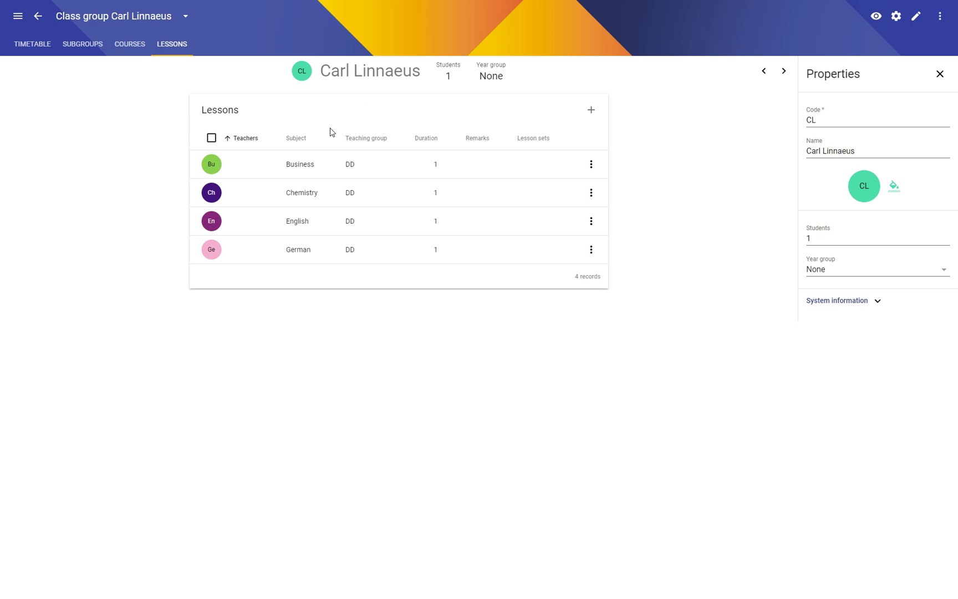
click(37, 16)
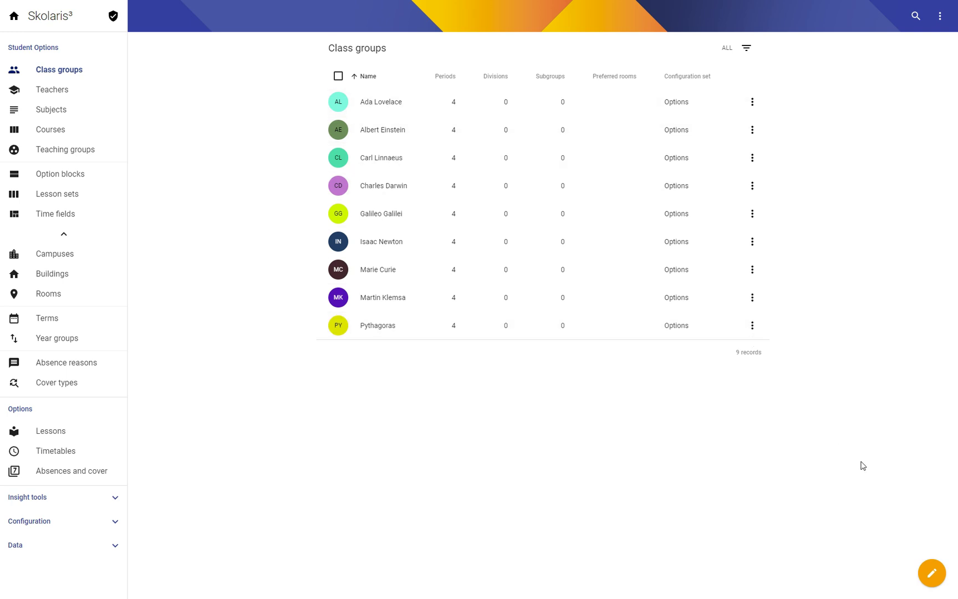
- Create a class group with code NB, name Niels Bohr and 1 student
click(930, 573)
click(930, 572)
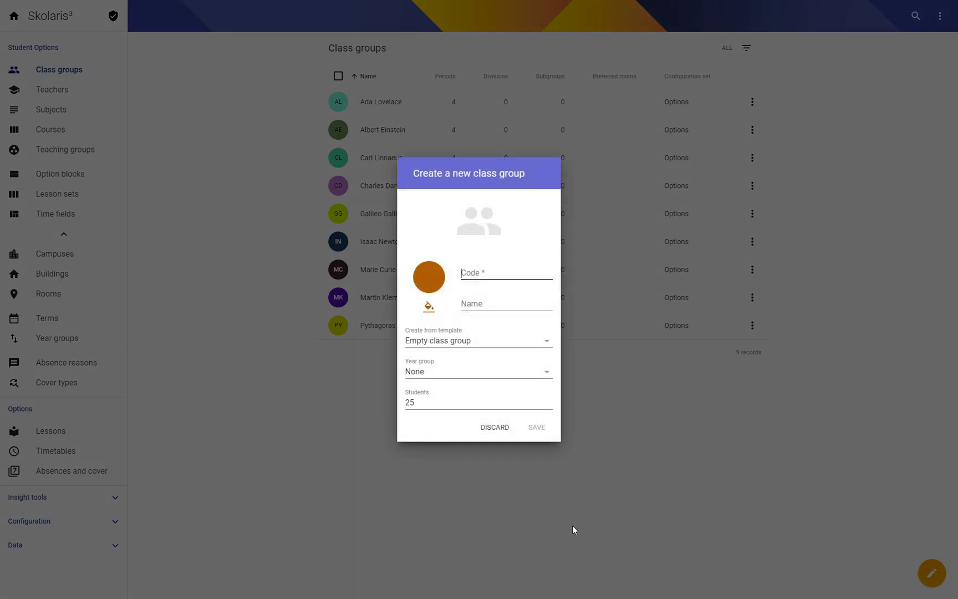
text(NB)
key(Tab)
text(Niels)
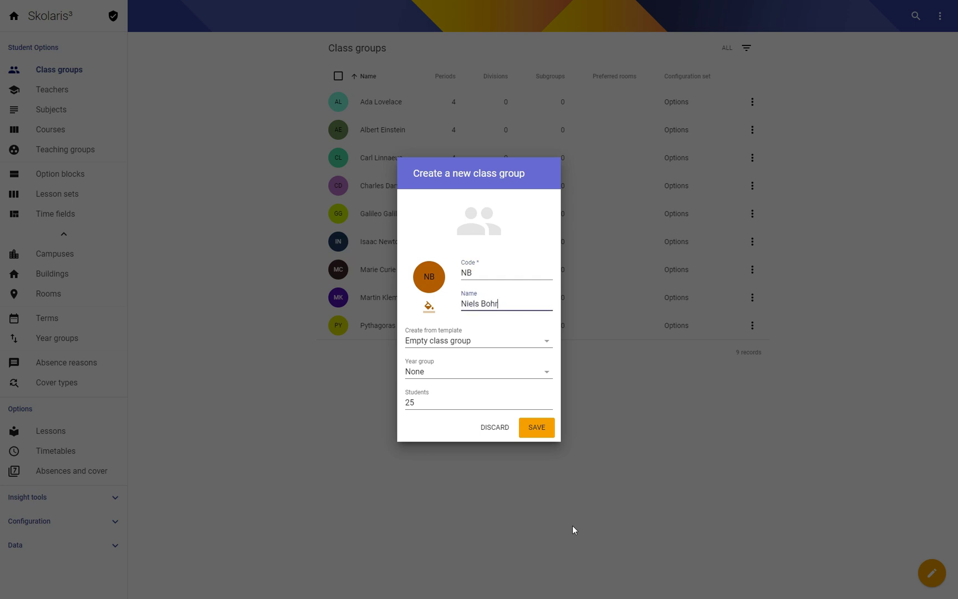
double_click(427, 400)
text(1)
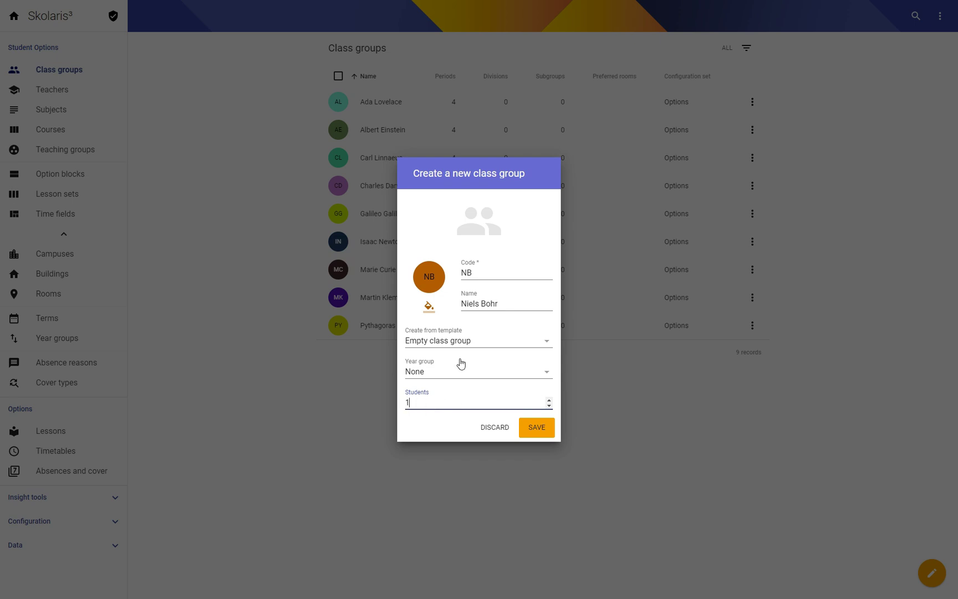
click(539, 429)
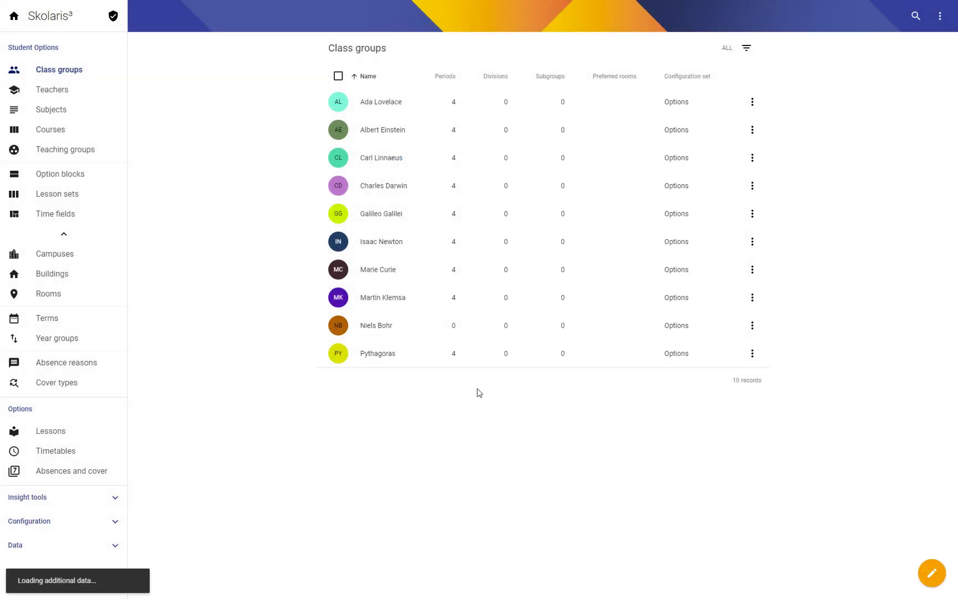
- Create a Sports lesson for the Niels Bohr class group
click(380, 331)
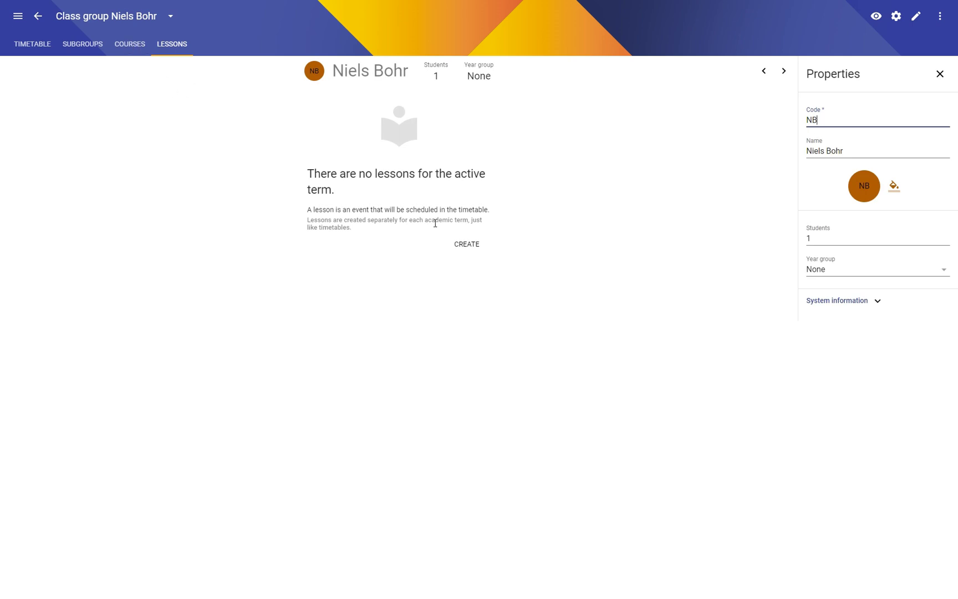
click(466, 244)
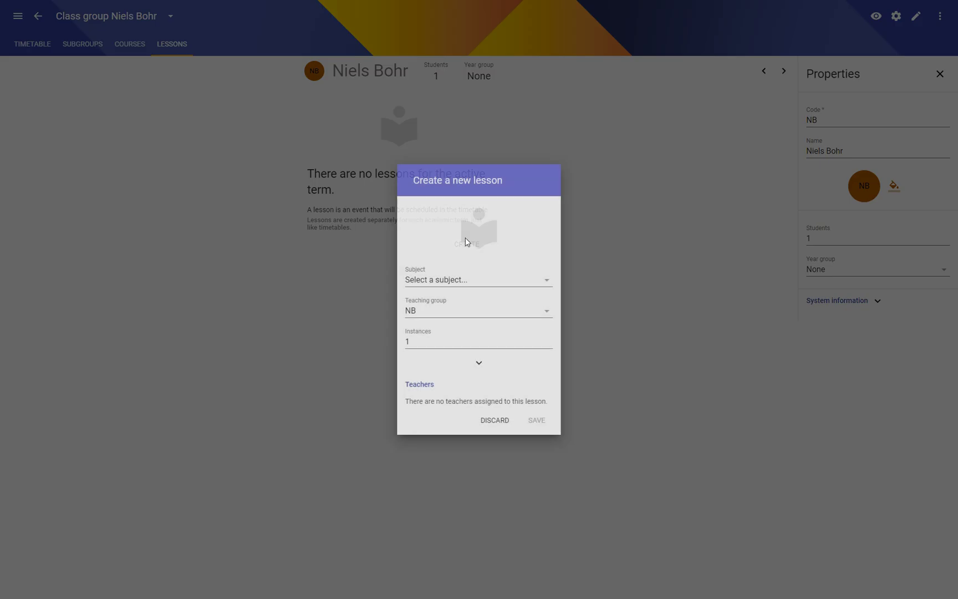
click(469, 277)
scroll(496, 441, down, 2)
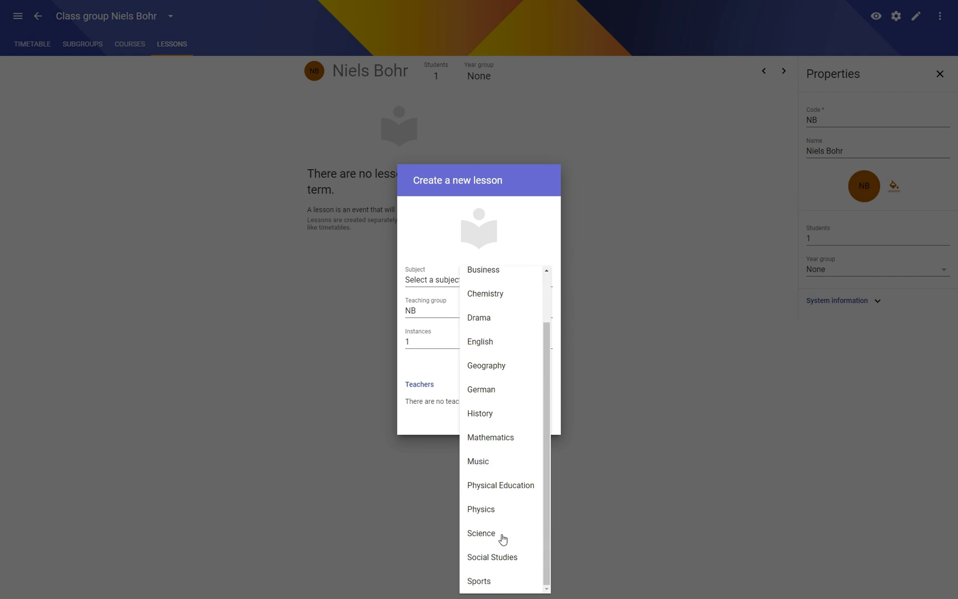
click(481, 583)
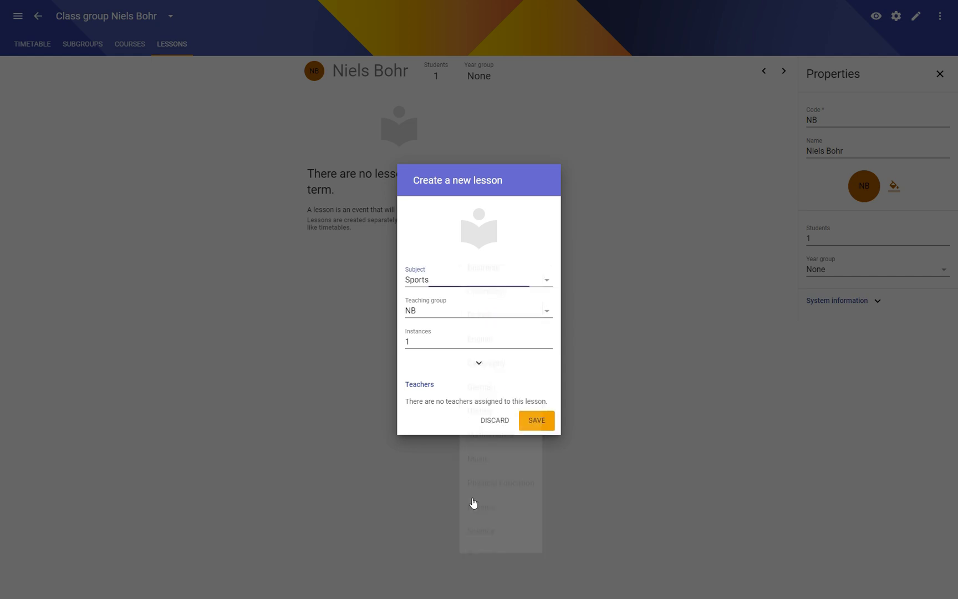
click(537, 420)
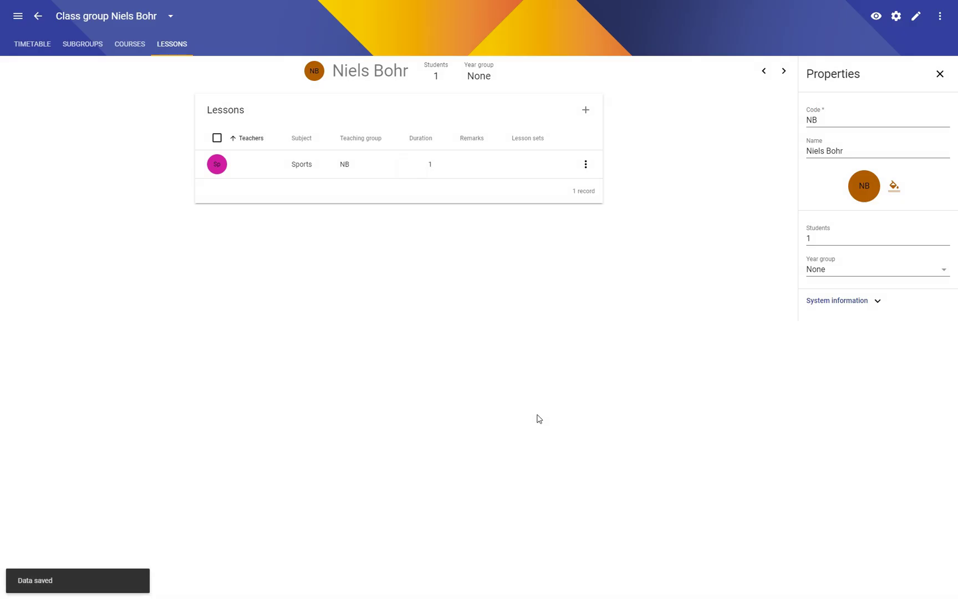
- Add a Chemistry lesson to the Niels Bohr class group
click(586, 109)
click(479, 279)
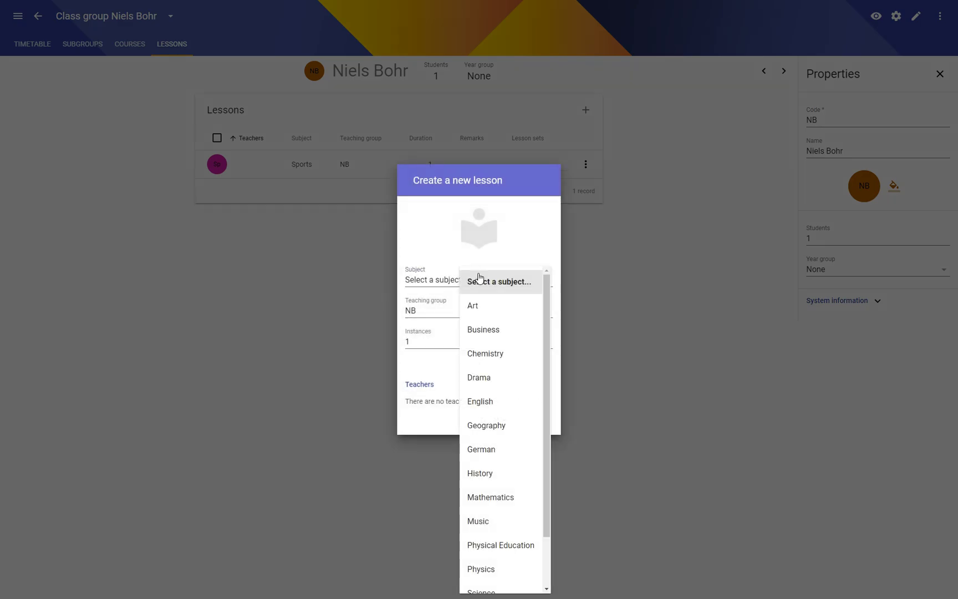
click(481, 356)
click(538, 420)
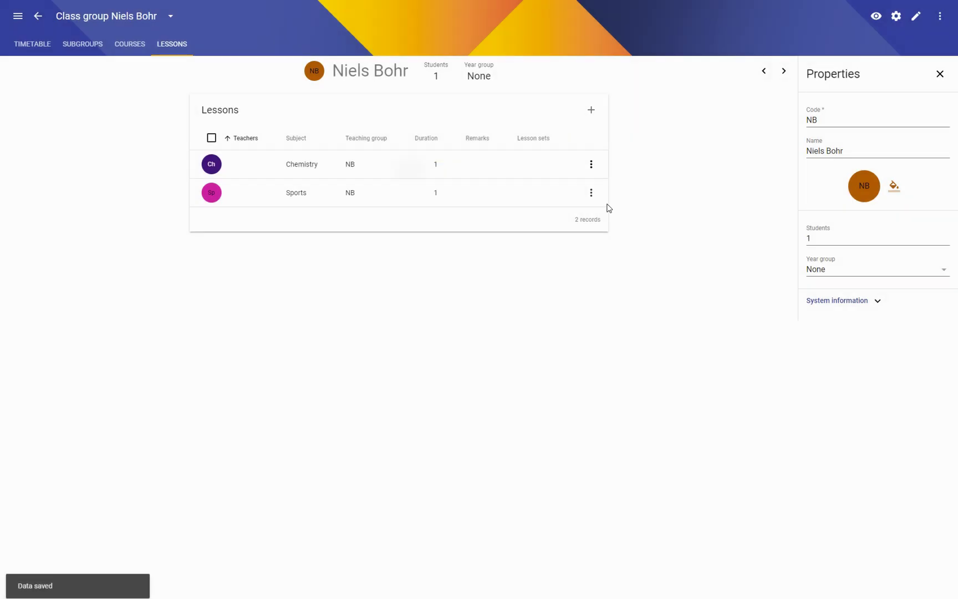
- Add a Mathematics lesson to the Niels Bohr class group
click(591, 110)
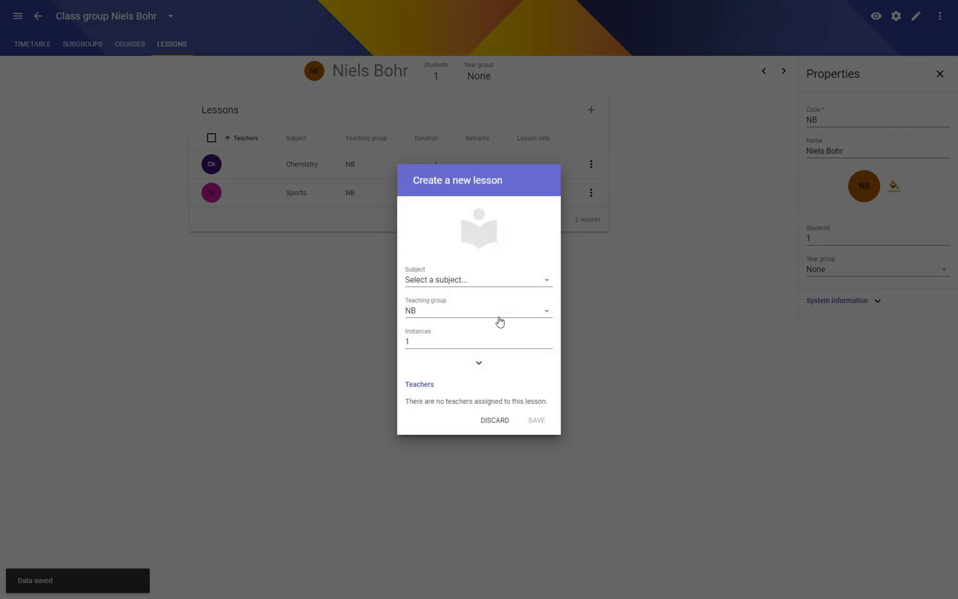
click(515, 277)
scroll(520, 448, down, 1)
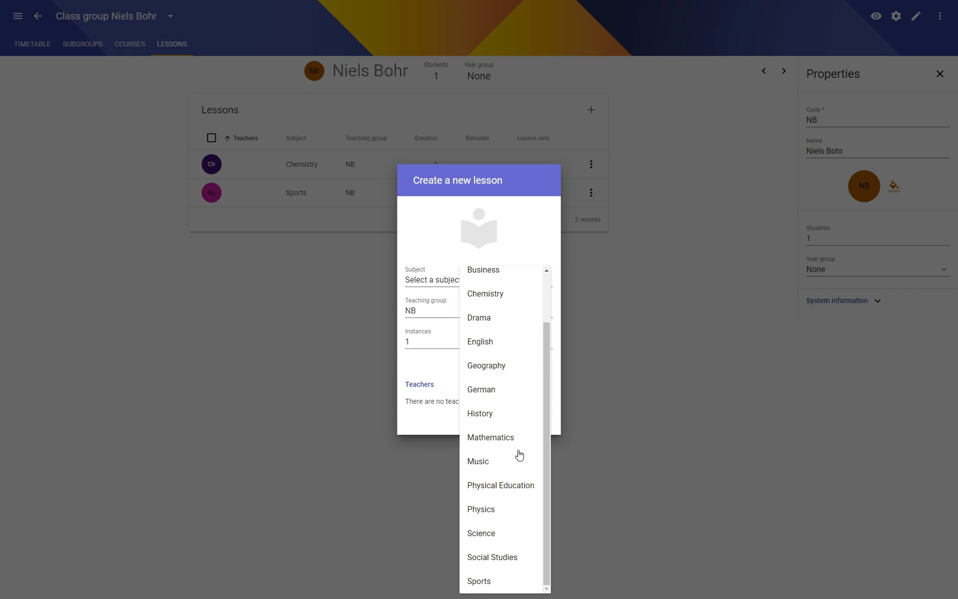
click(505, 436)
click(542, 417)
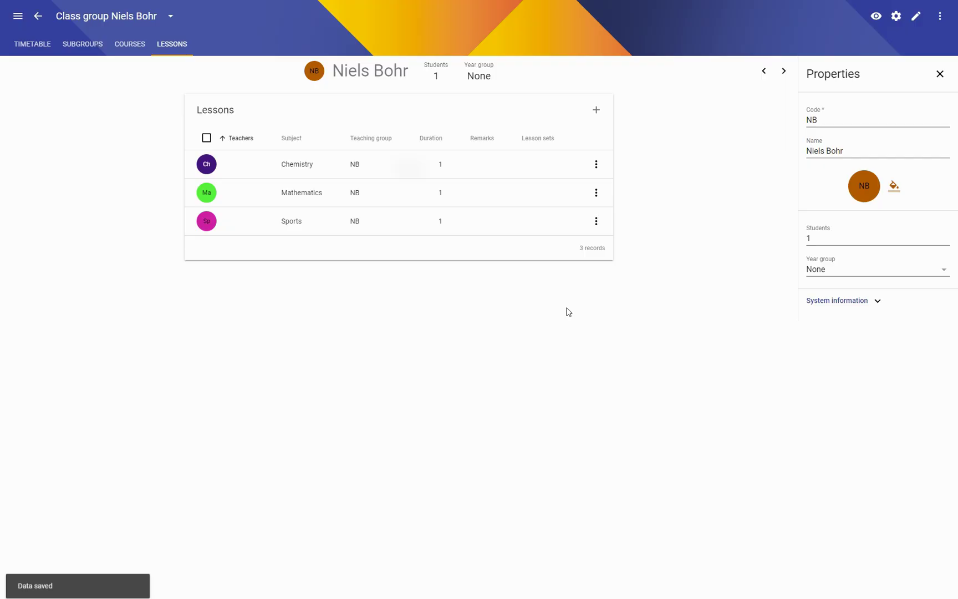
- Add a German lesson to the Niels Bohr class group
click(594, 111)
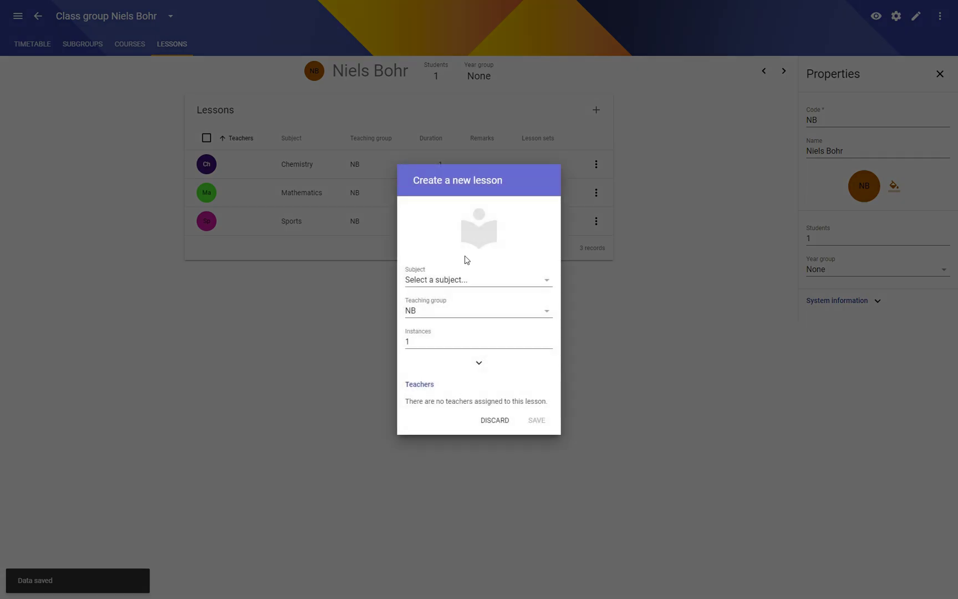
click(468, 280)
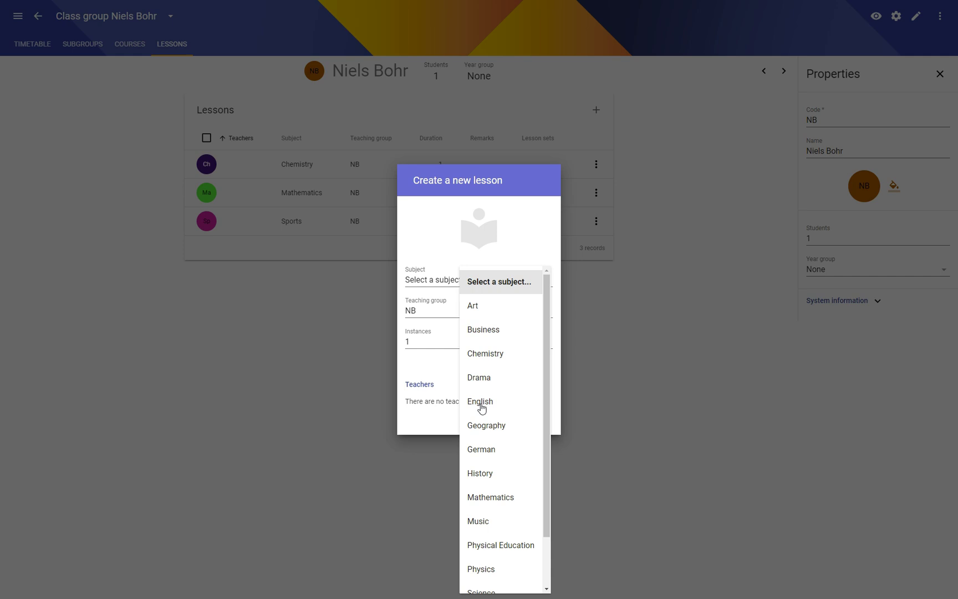
click(486, 449)
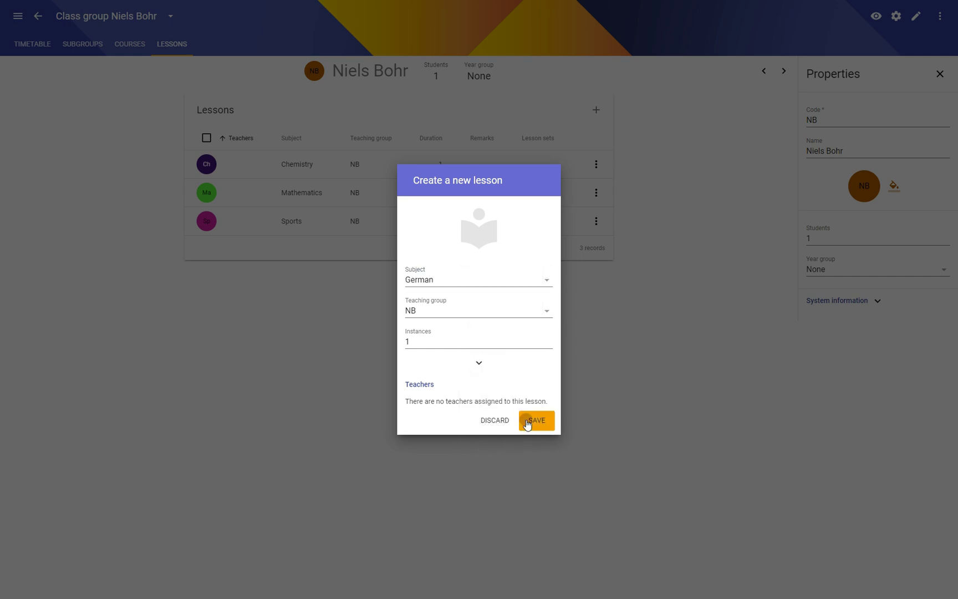
click(527, 424)
- Create a class group with code SH, name Stephen Hawking and 1 student
click(37, 16)
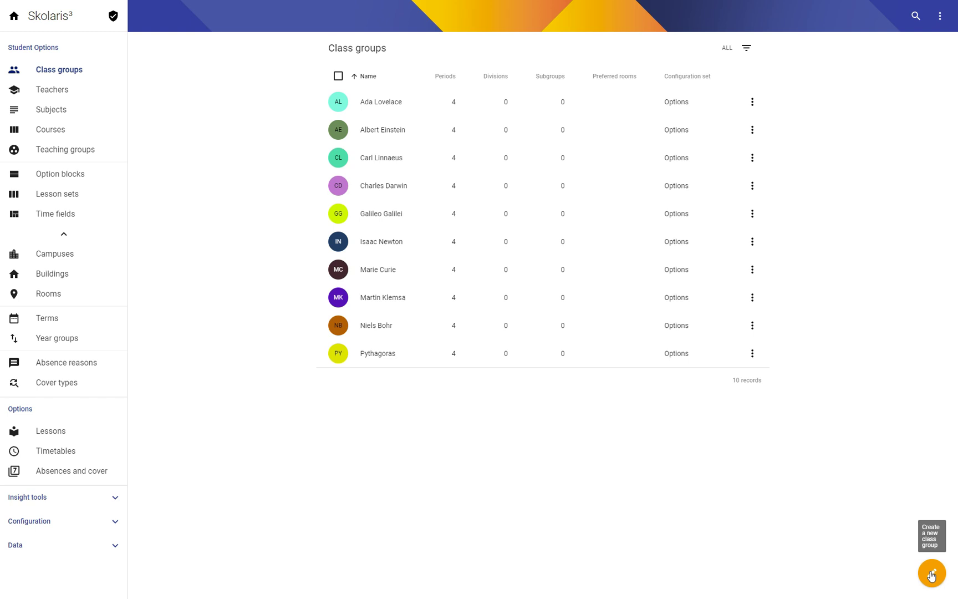
click(931, 574)
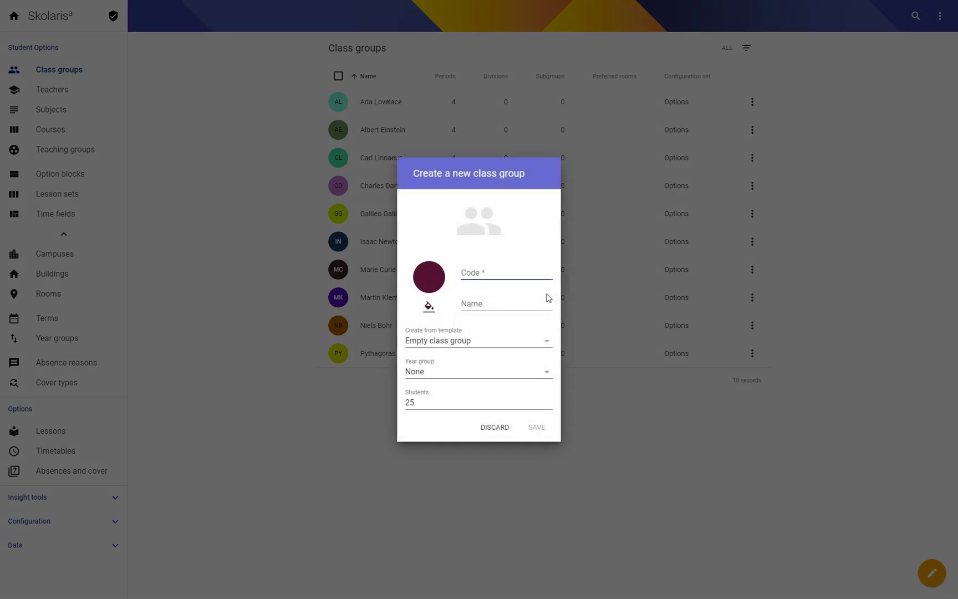
text(SH)
key(Tab)
text(Ste)
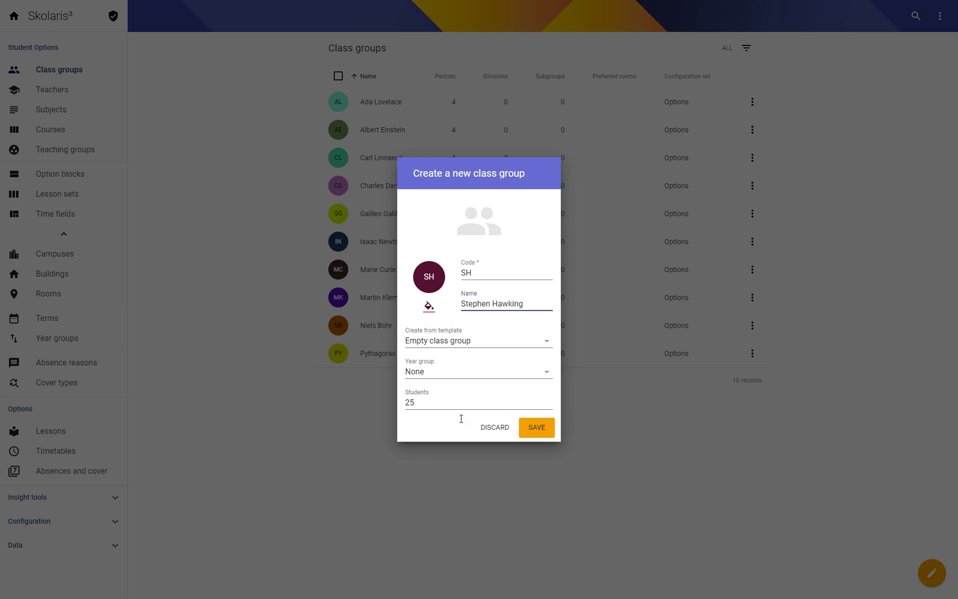
drag(438, 403, 388, 401)
text(1)
click(535, 432)
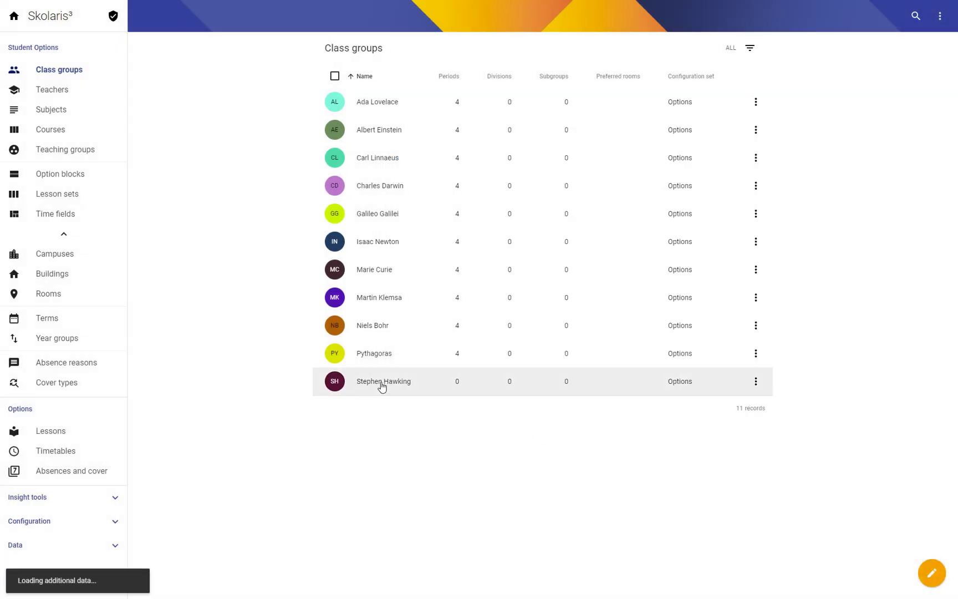
- Create a Geography lesson for the Stephen Hawking class group
click(383, 383)
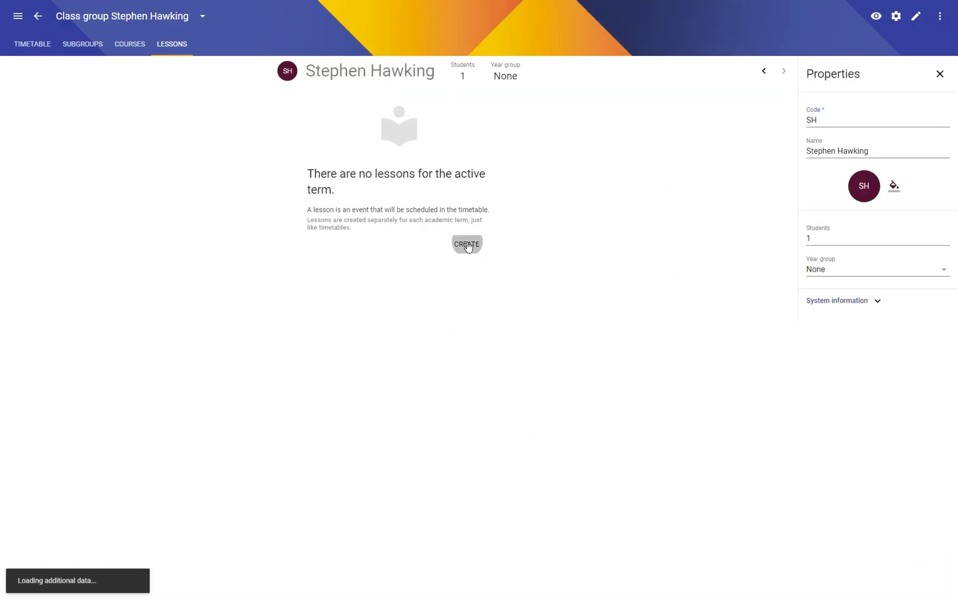
click(467, 245)
click(465, 288)
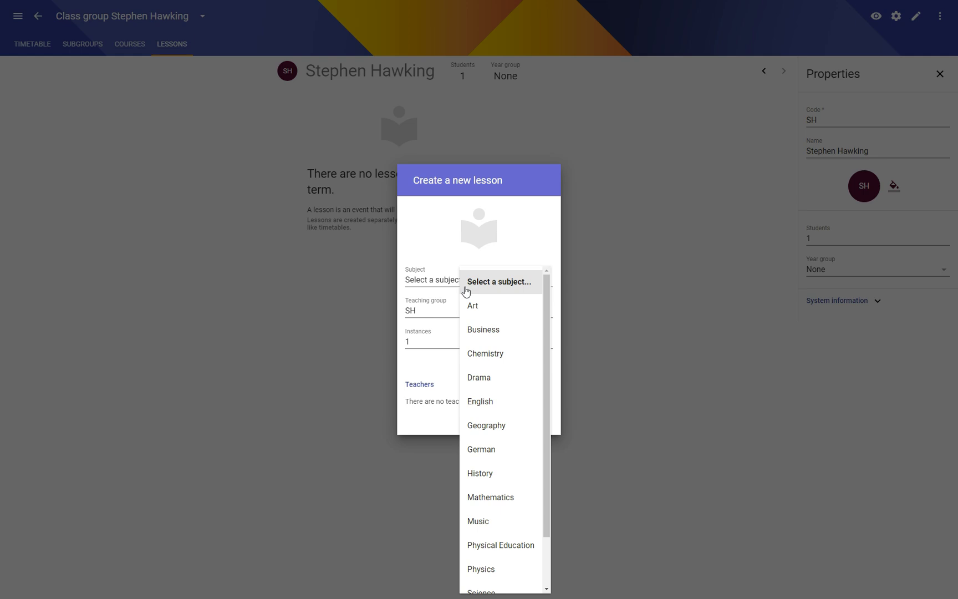
click(502, 424)
click(527, 419)
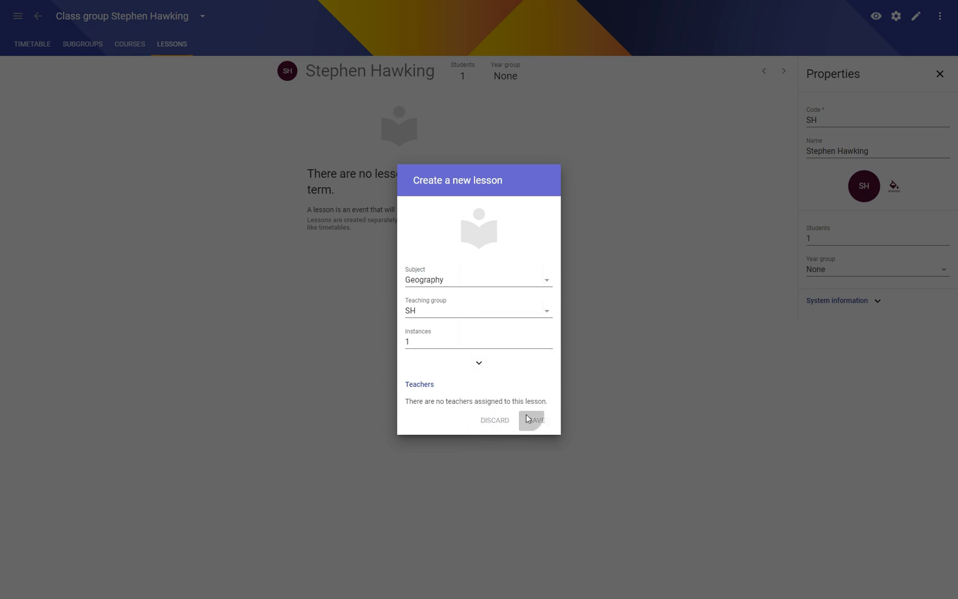
- Add a Music lesson to the Stephen Hawking class group
click(594, 118)
click(519, 282)
scroll(516, 422, down, 1)
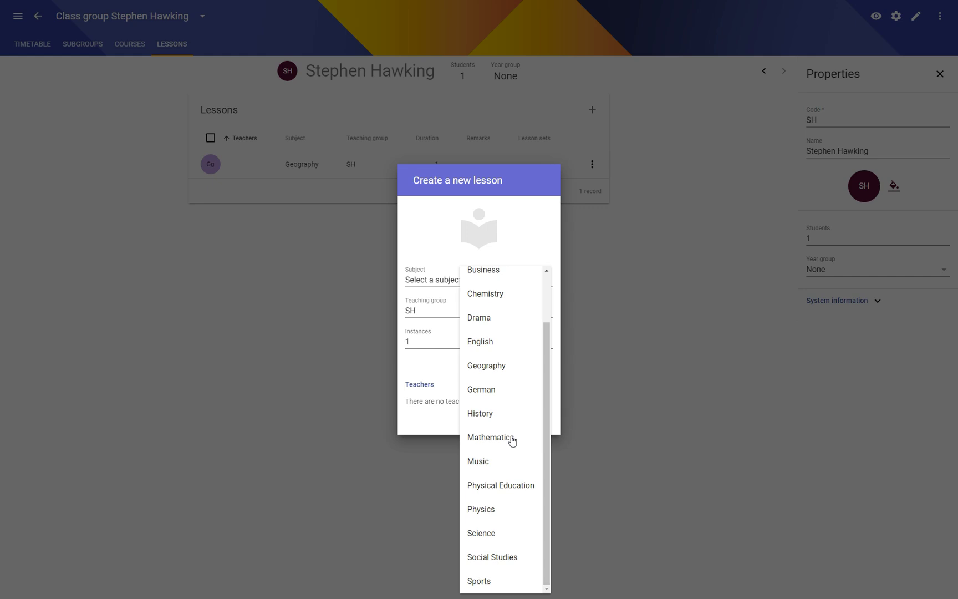
click(491, 461)
click(536, 418)
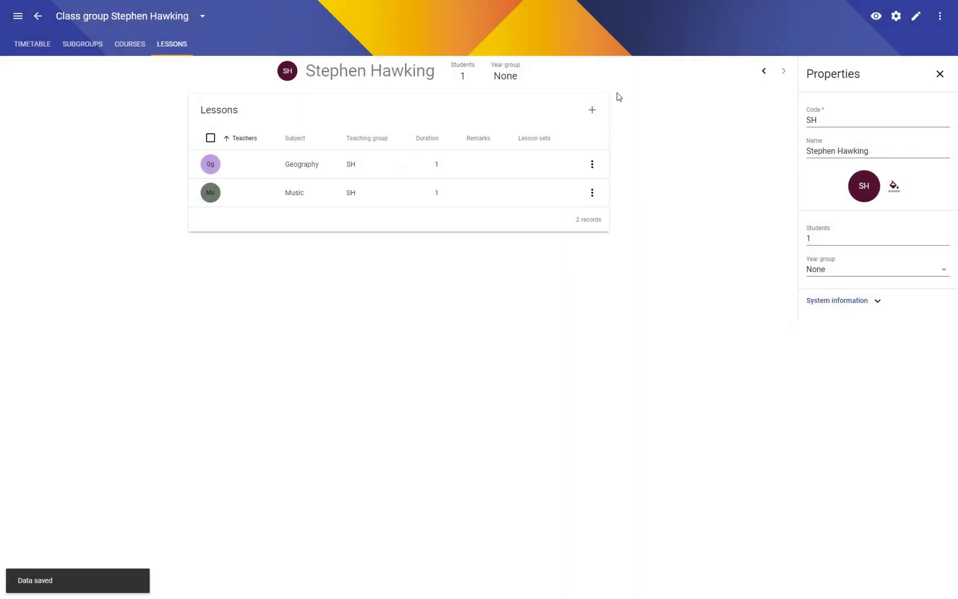
- Add a Drama lesson to the Stephen Hawking class group
click(592, 110)
click(467, 282)
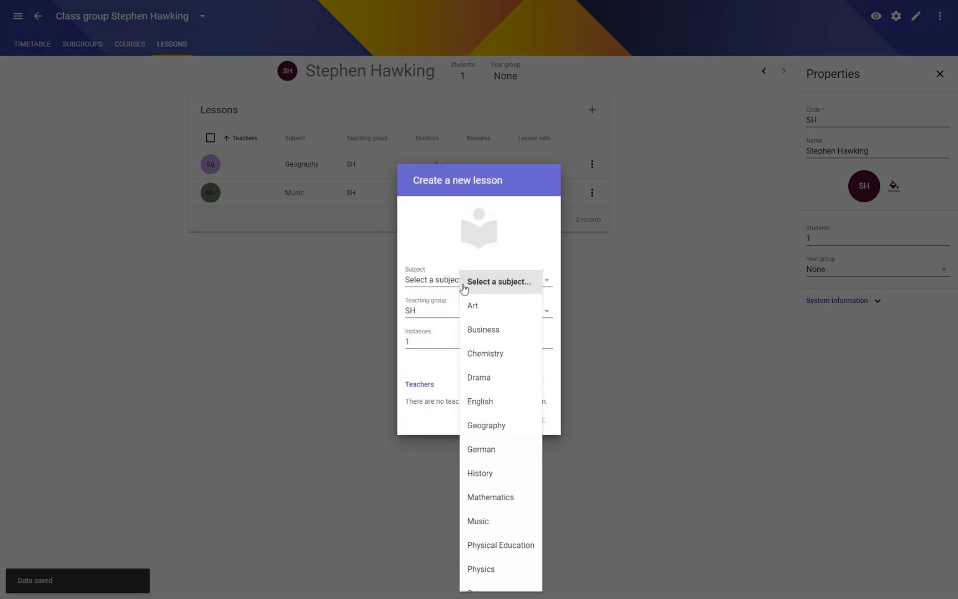
click(481, 378)
click(534, 419)
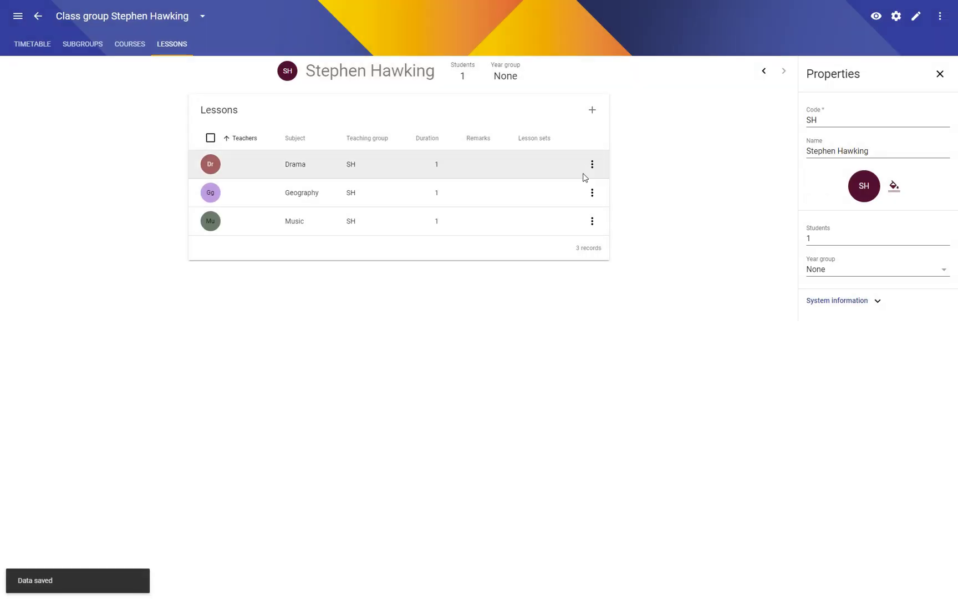
- Add a Science lesson to the Stephen Hawking class group
click(592, 110)
click(459, 279)
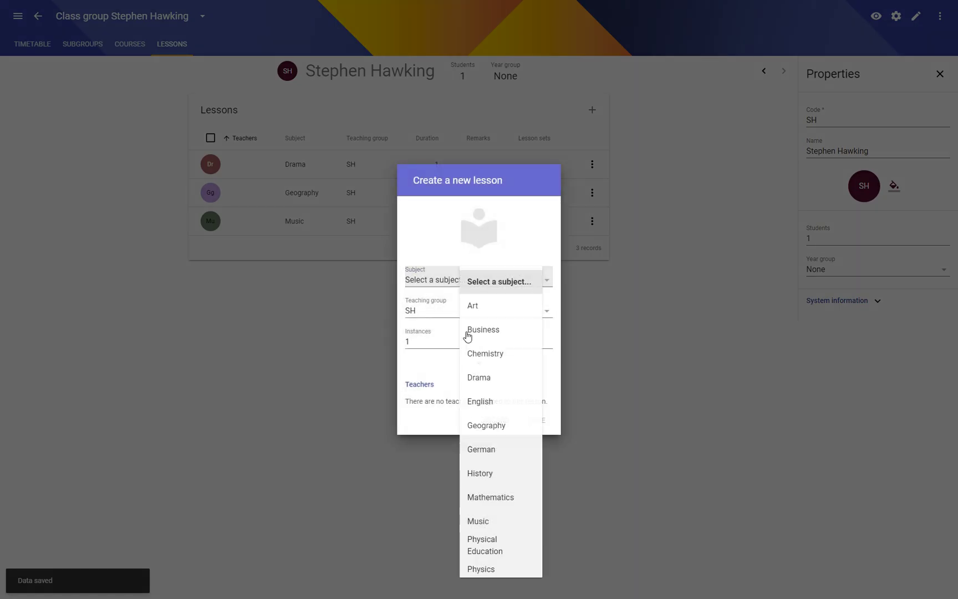
click(510, 538)
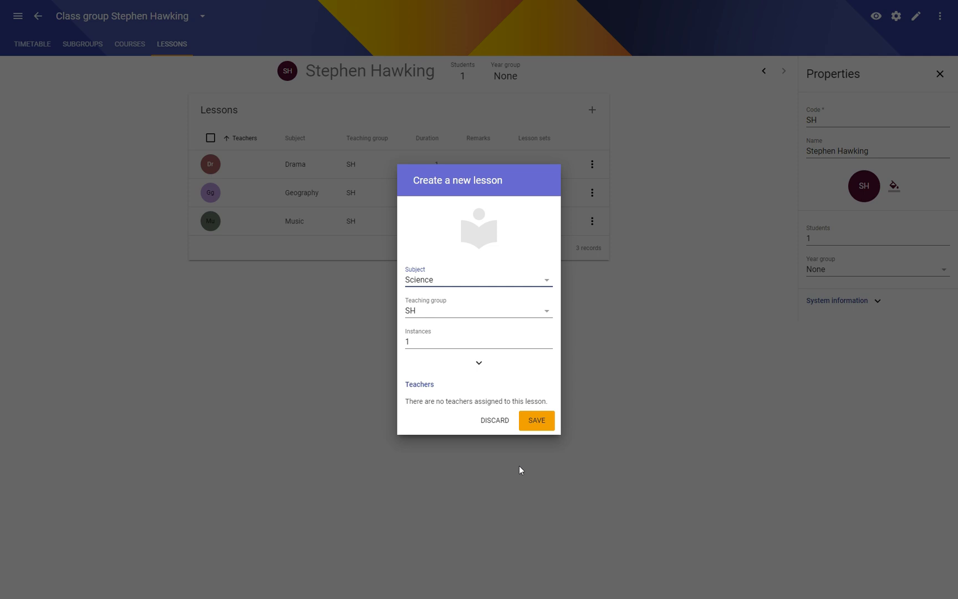
click(533, 420)
- Review the number of lessons chosen for each subject in the subjects list
click(37, 21)
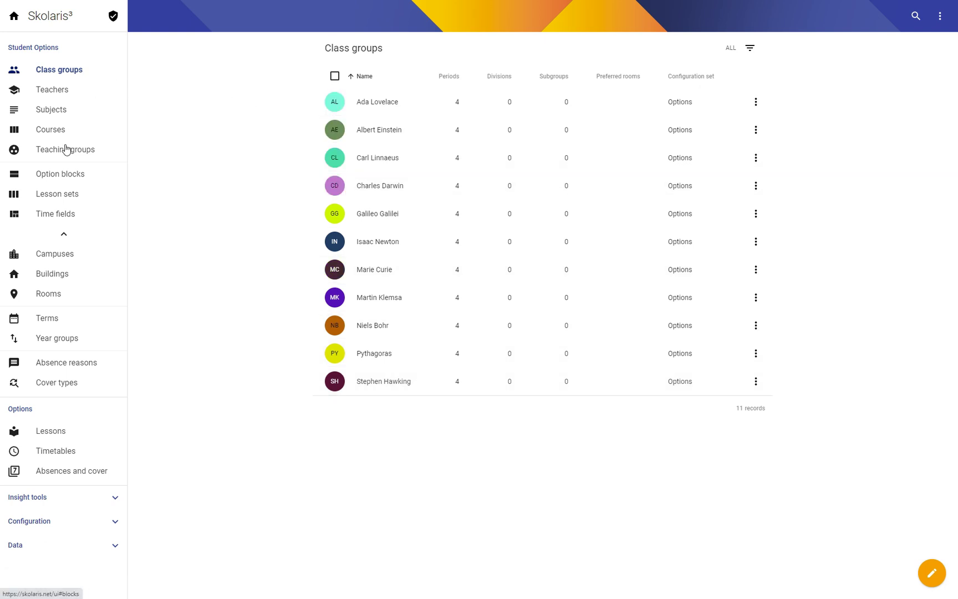
click(65, 112)
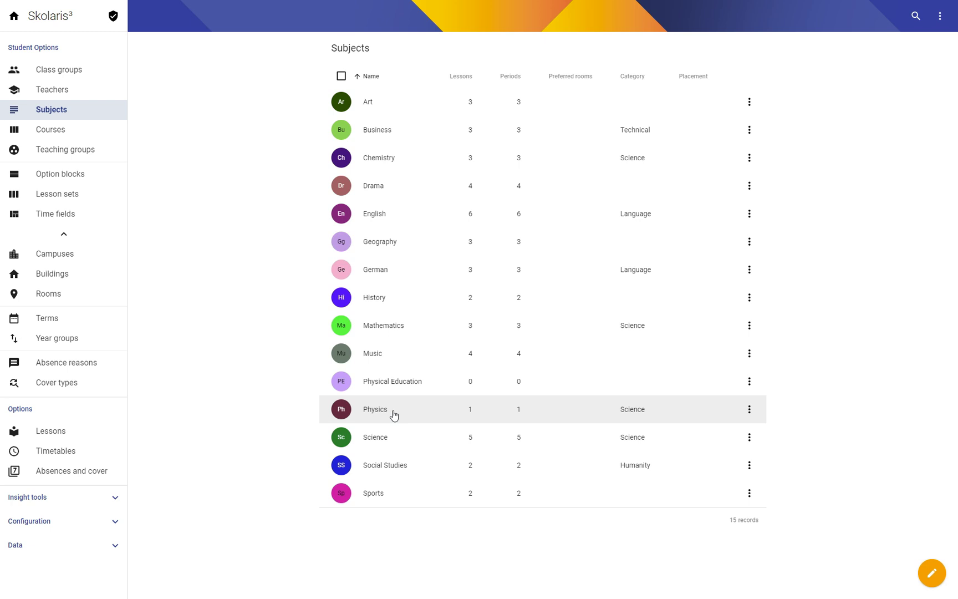
click(62, 239)
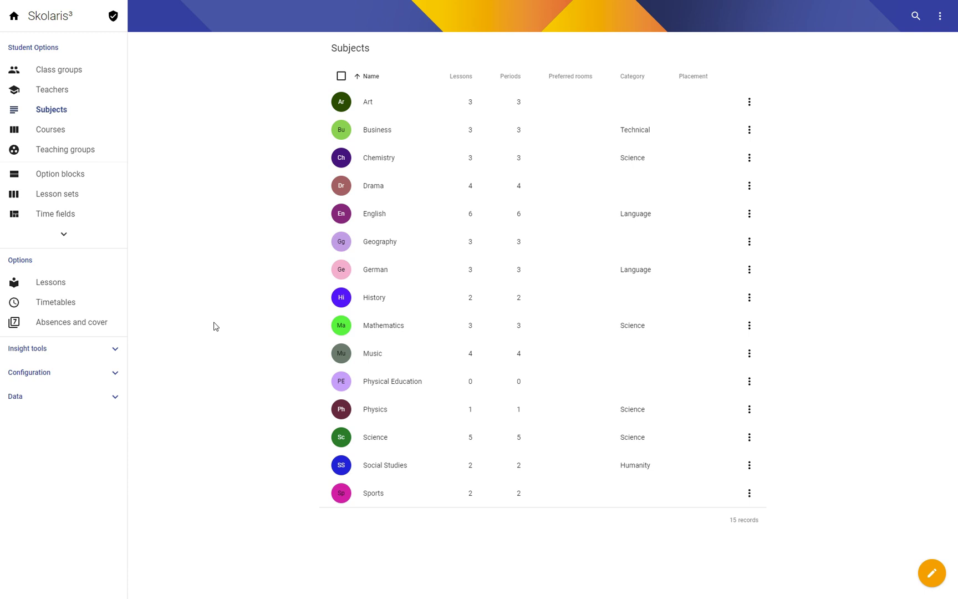
- Create a new timetable named Options Draft 1
click(42, 302)
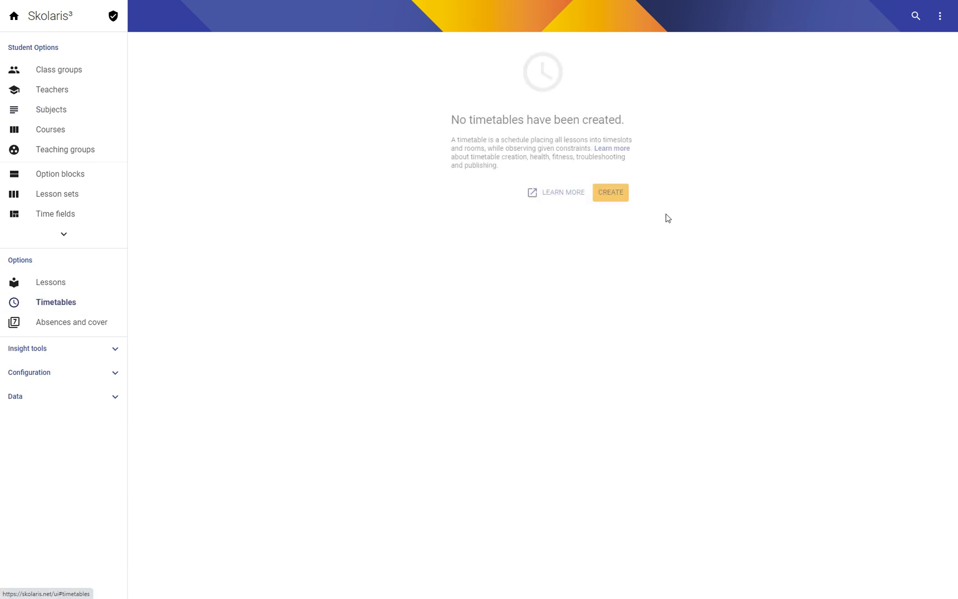
click(937, 21)
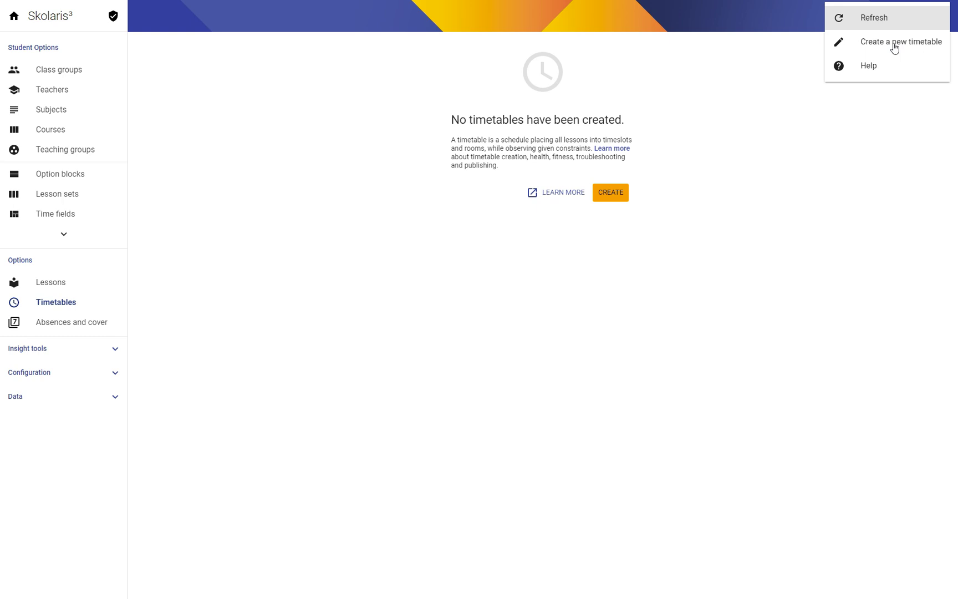
click(894, 44)
click(506, 339)
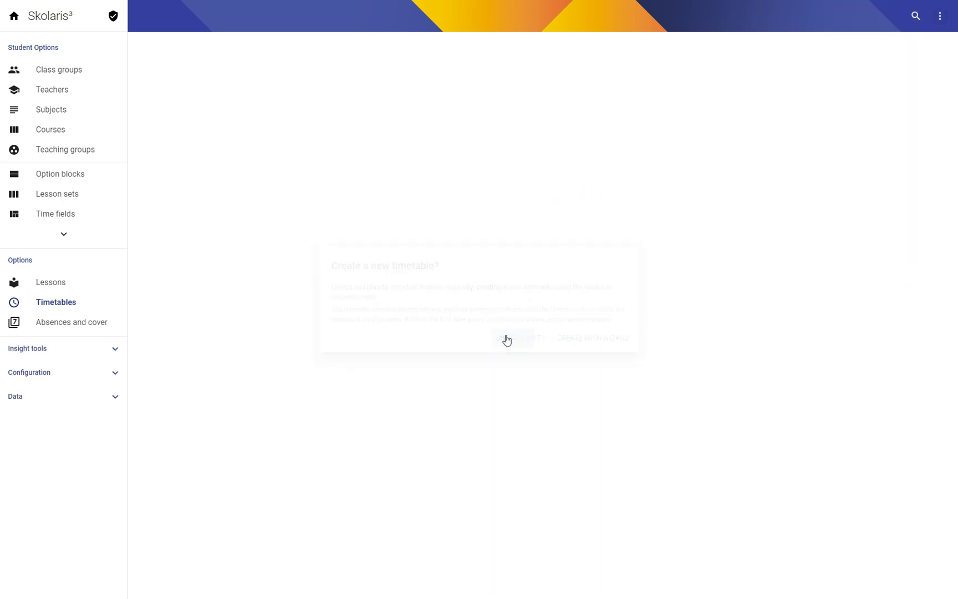
text(0ptions Draft 1)
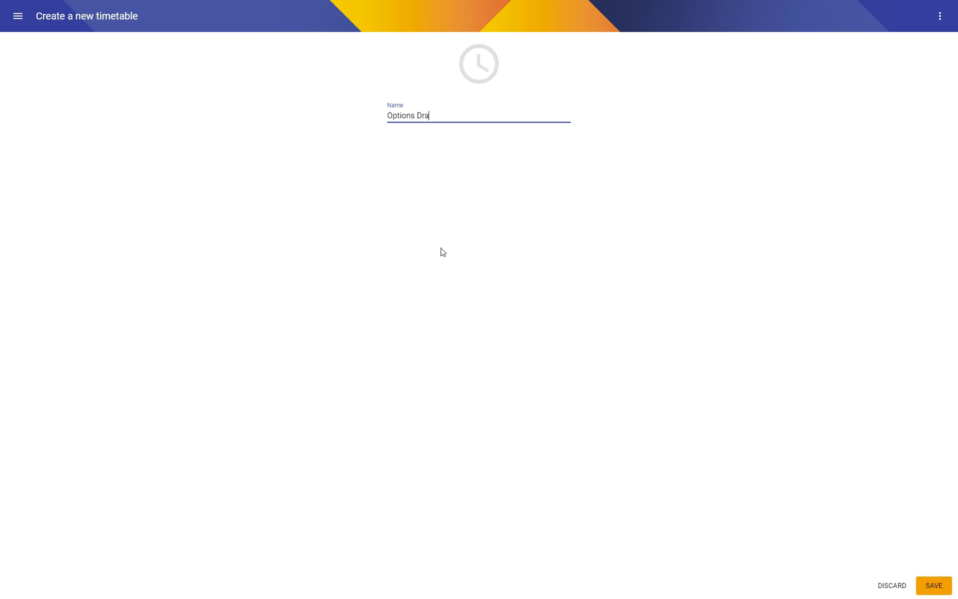
key(Return)
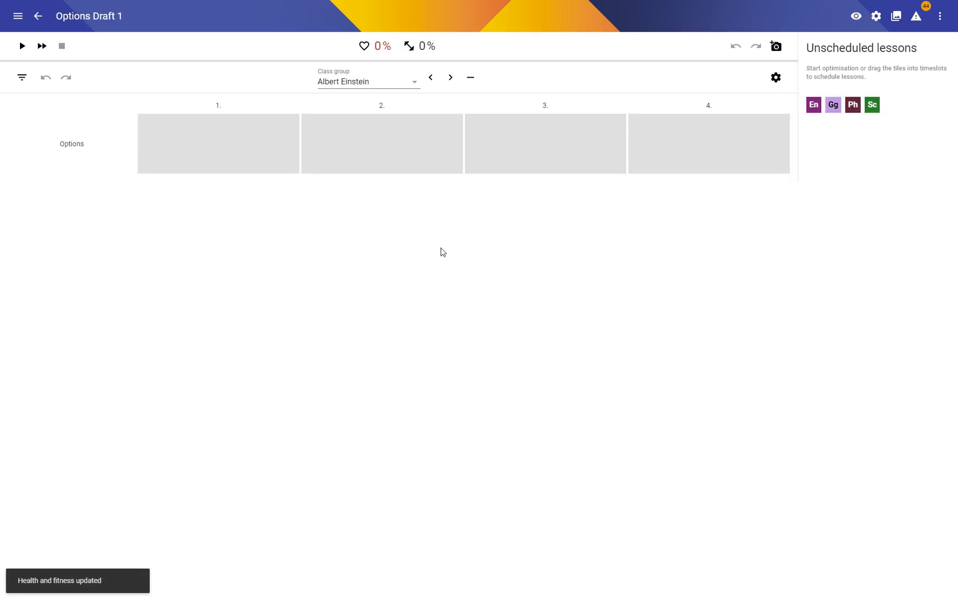
- Show all class groups in the timetable and examine the enabled constraints of the Student Options configuration set
click(383, 81)
click(380, 97)
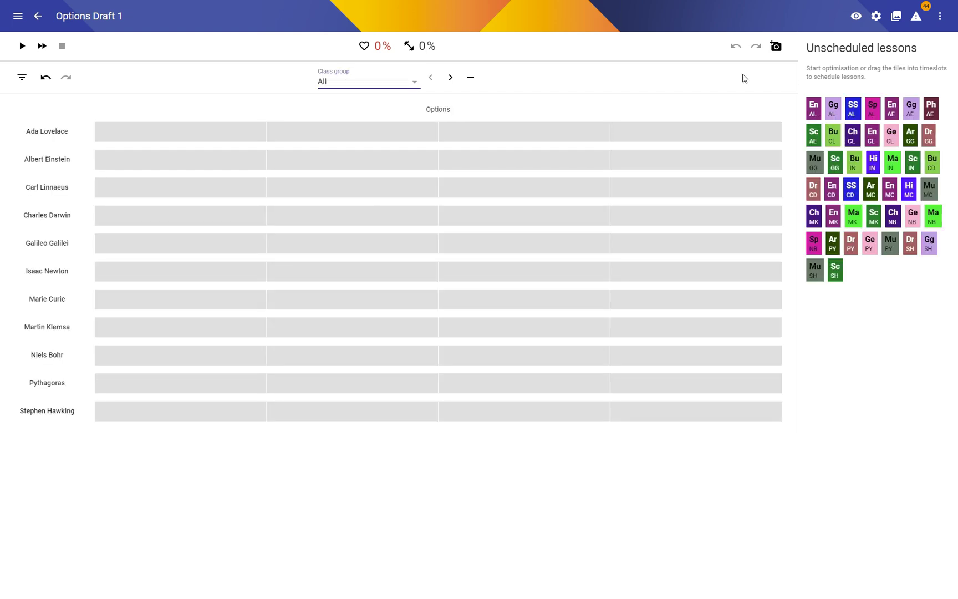
click(876, 16)
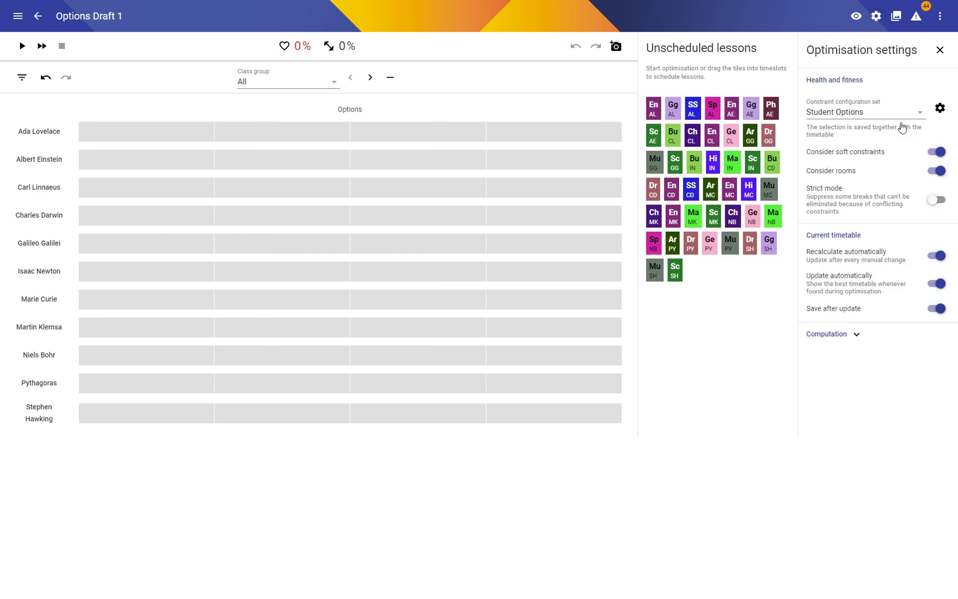
click(939, 108)
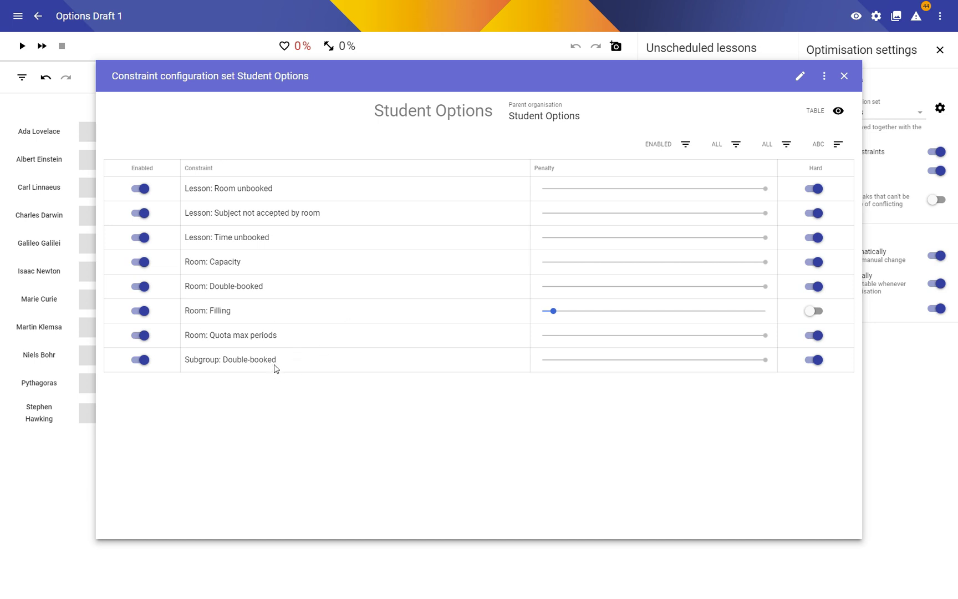
click(845, 76)
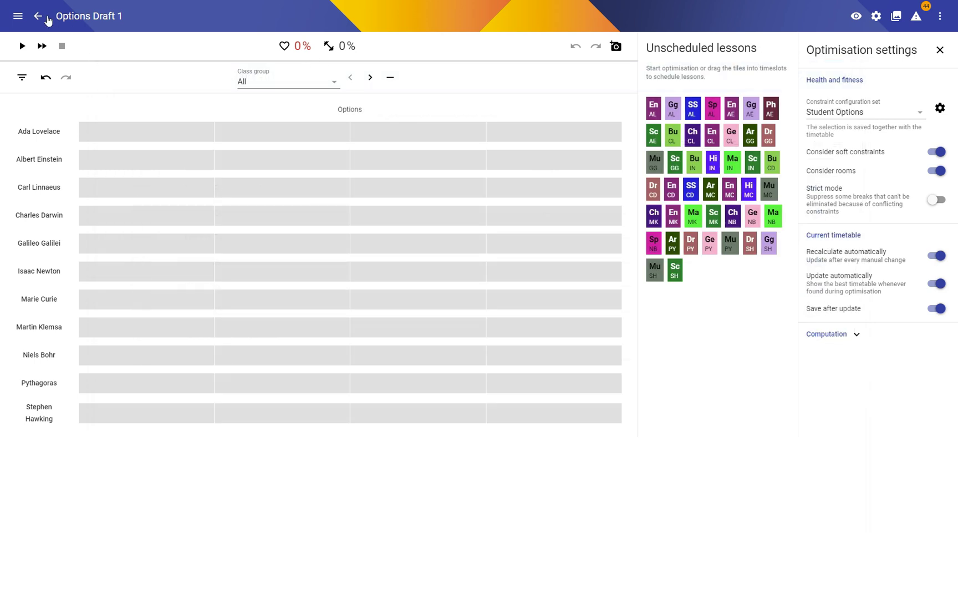
- Review the rooms' capacities and accepted subjects, and compare them with the lesson counts in the subjects list
click(37, 17)
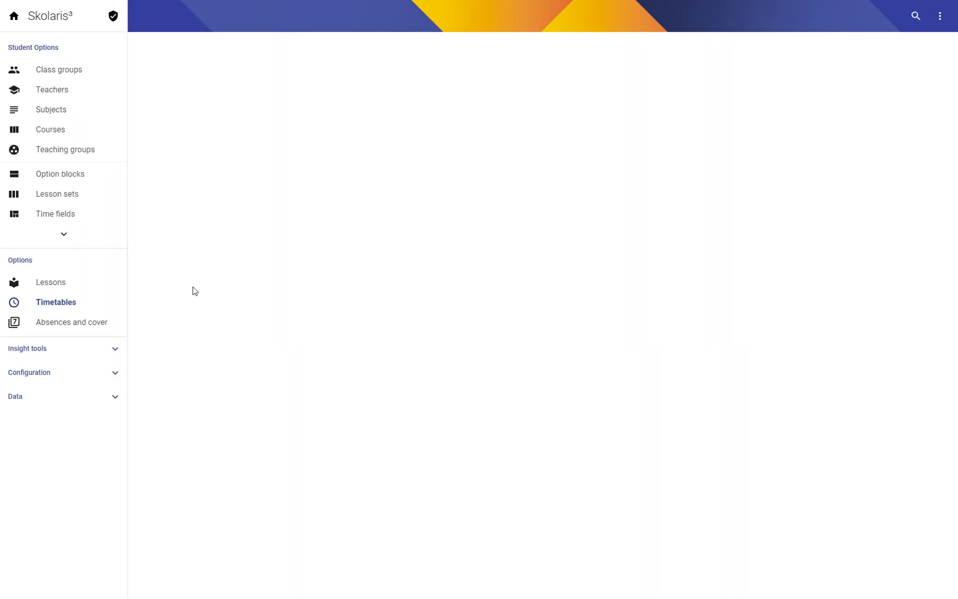
click(64, 233)
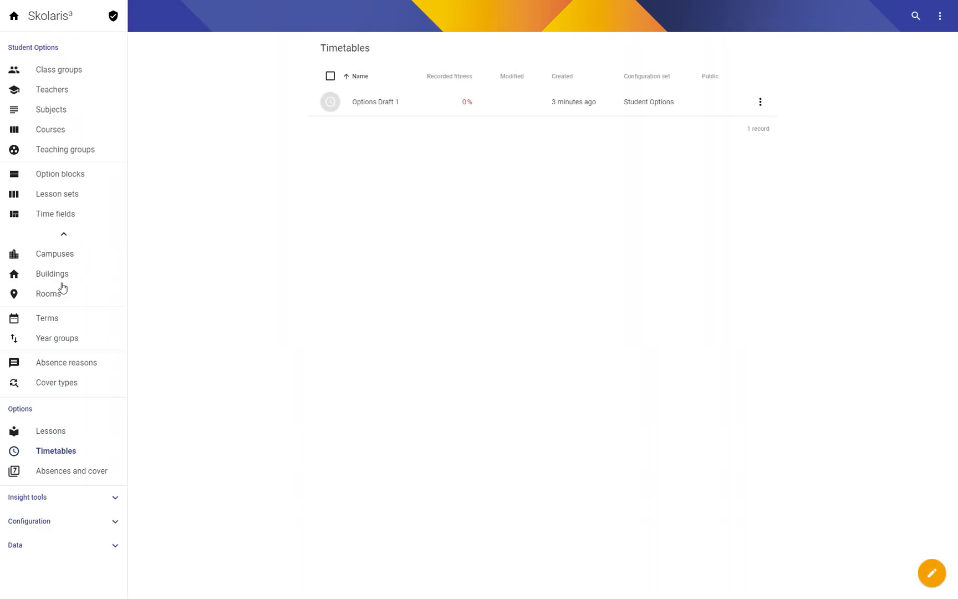
click(62, 295)
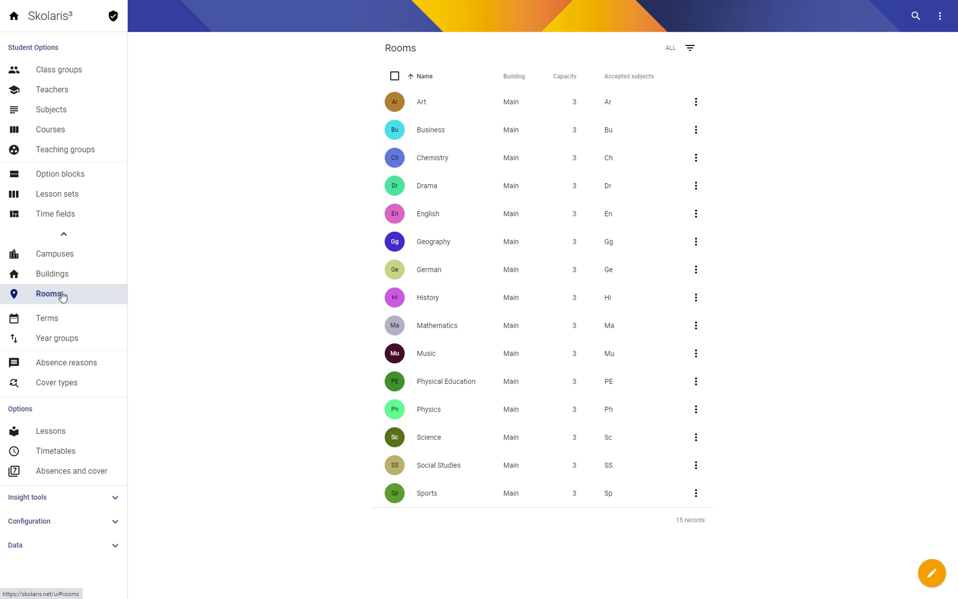
click(53, 113)
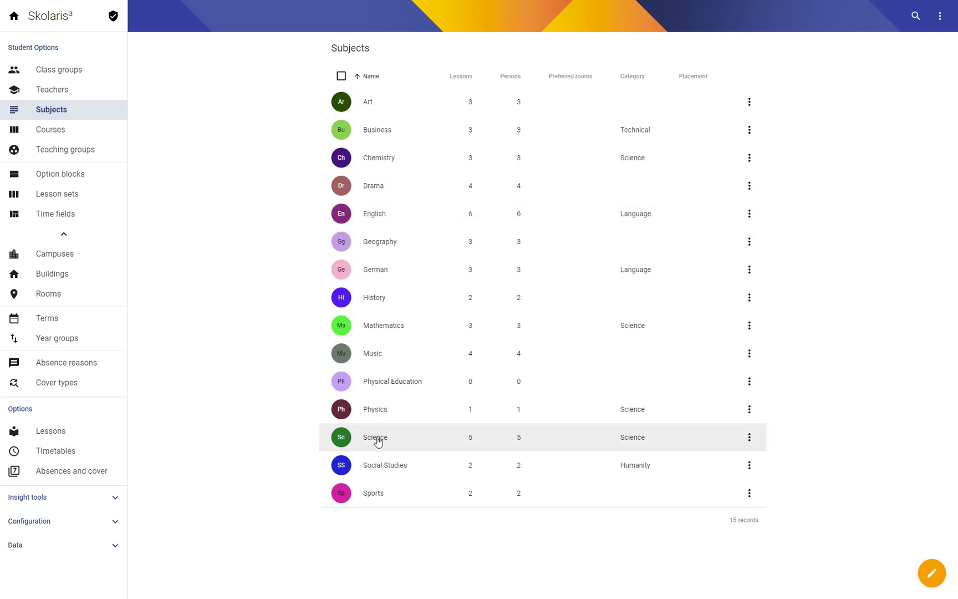
- Assign the Options - 2 buckets configuration set to the Drama room, checking the set's maximum periods quota before saving
click(61, 293)
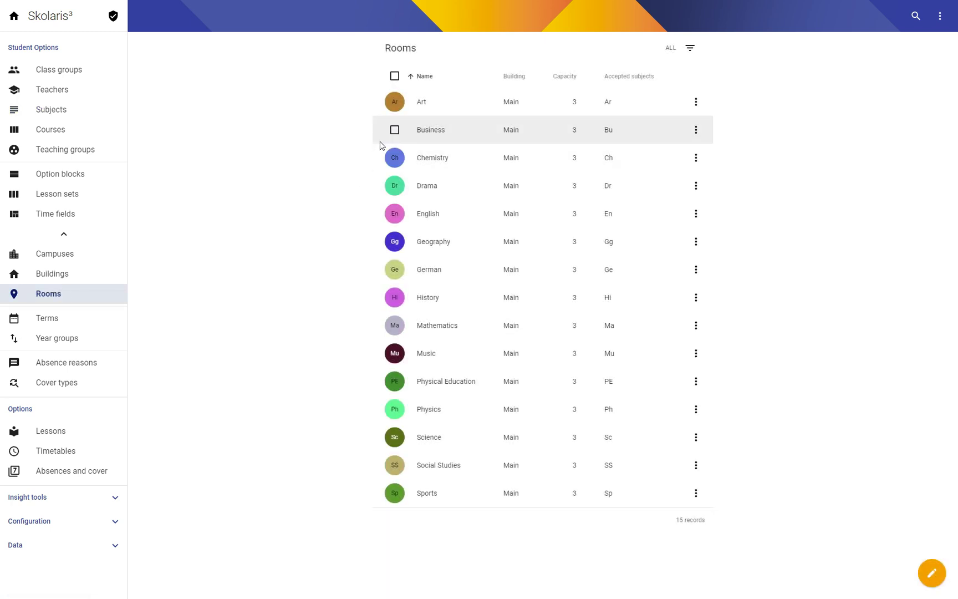
click(425, 192)
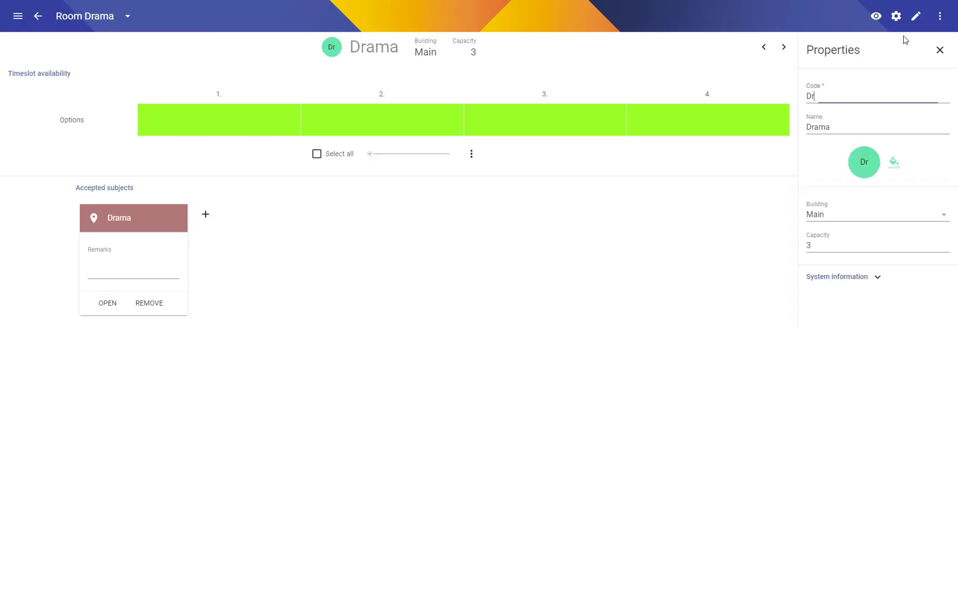
click(896, 19)
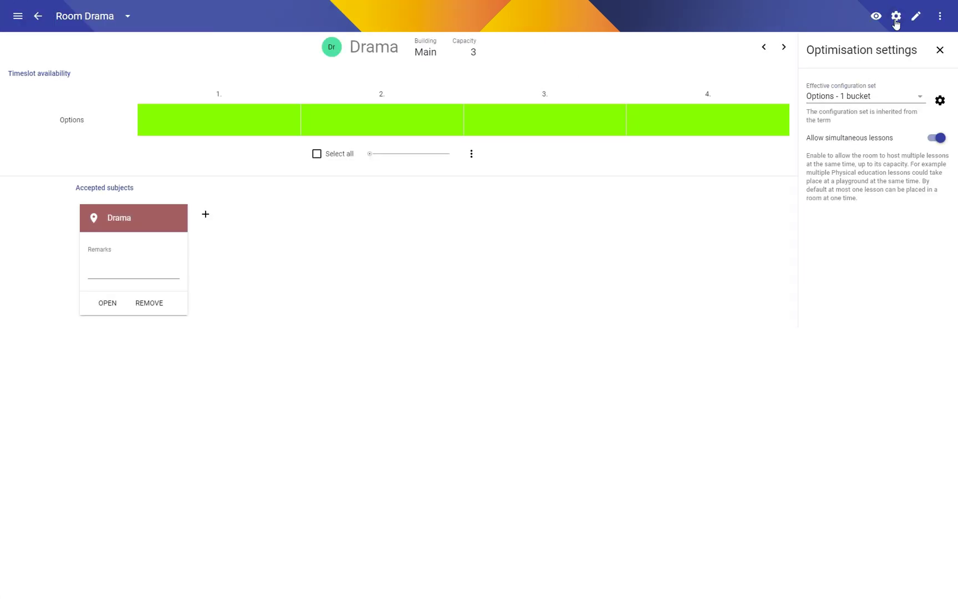
click(846, 100)
click(862, 215)
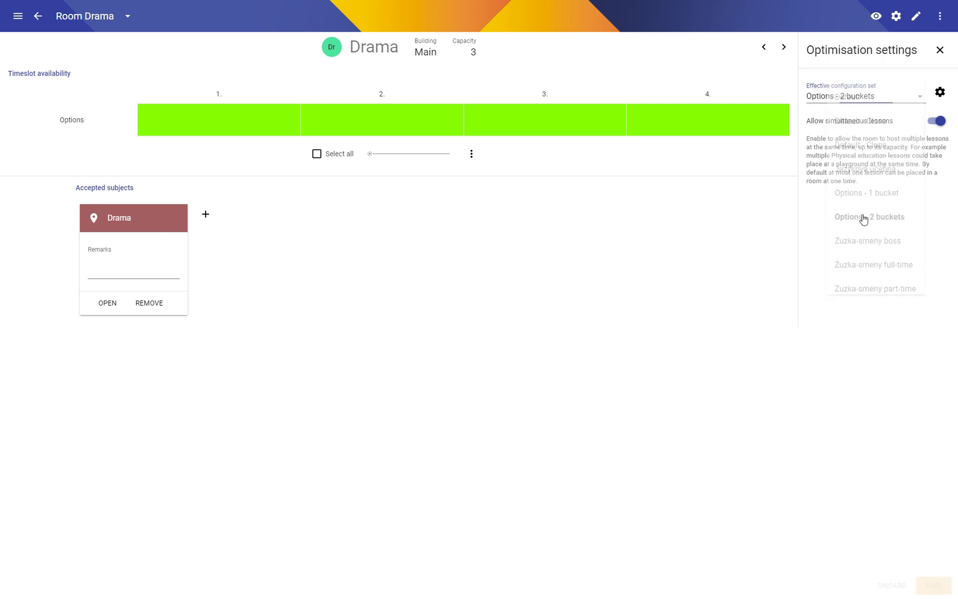
click(939, 93)
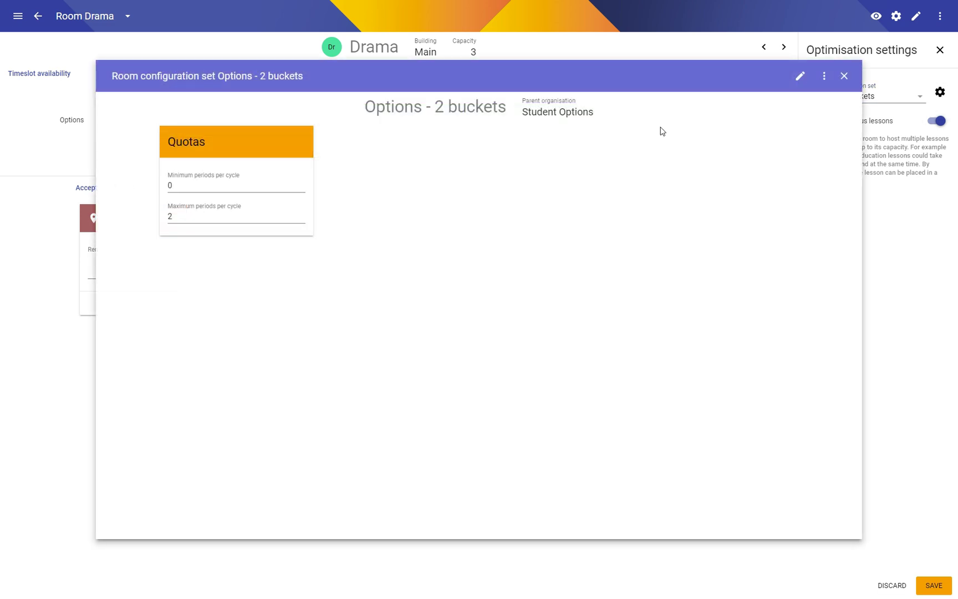
click(190, 220)
click(844, 79)
click(934, 585)
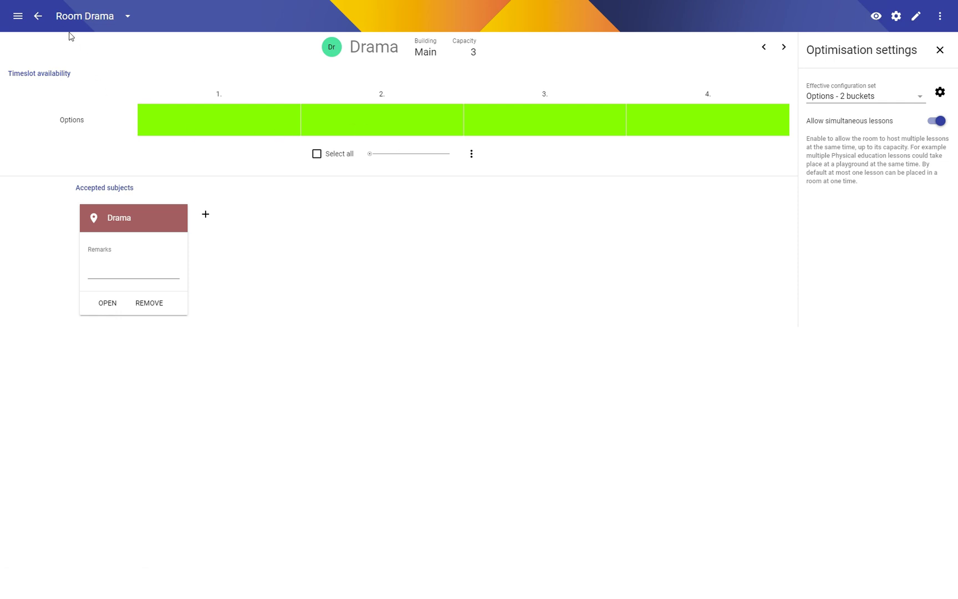
- Check the English room's configuration set and the number of lessons chosen per subject
click(125, 20)
click(156, 113)
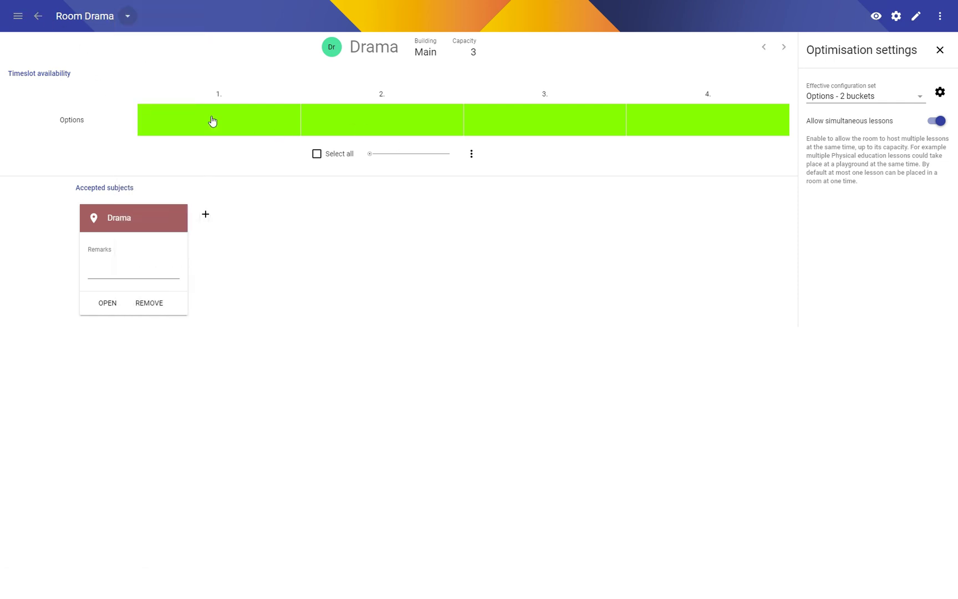
click(133, 20)
click(37, 22)
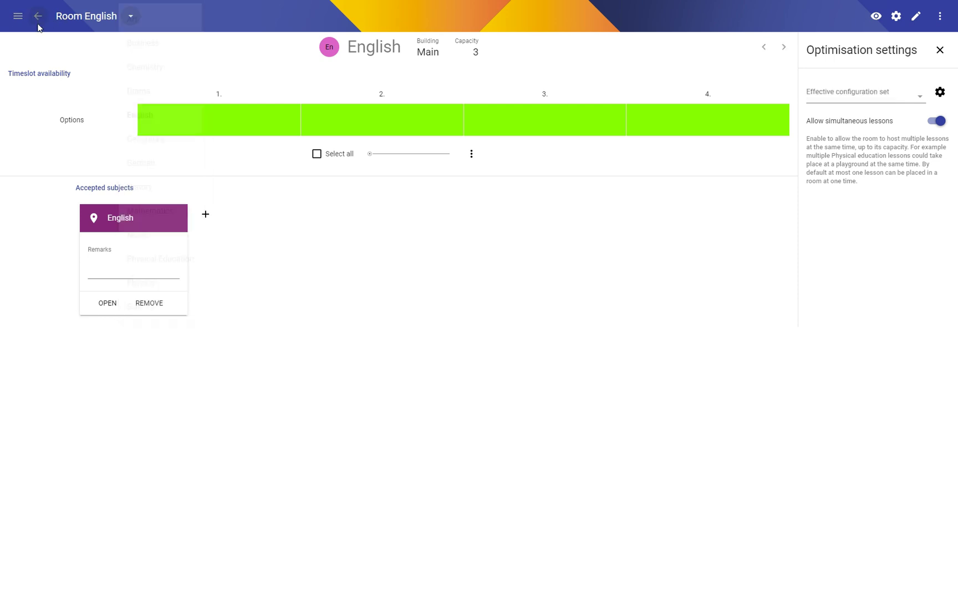
click(57, 113)
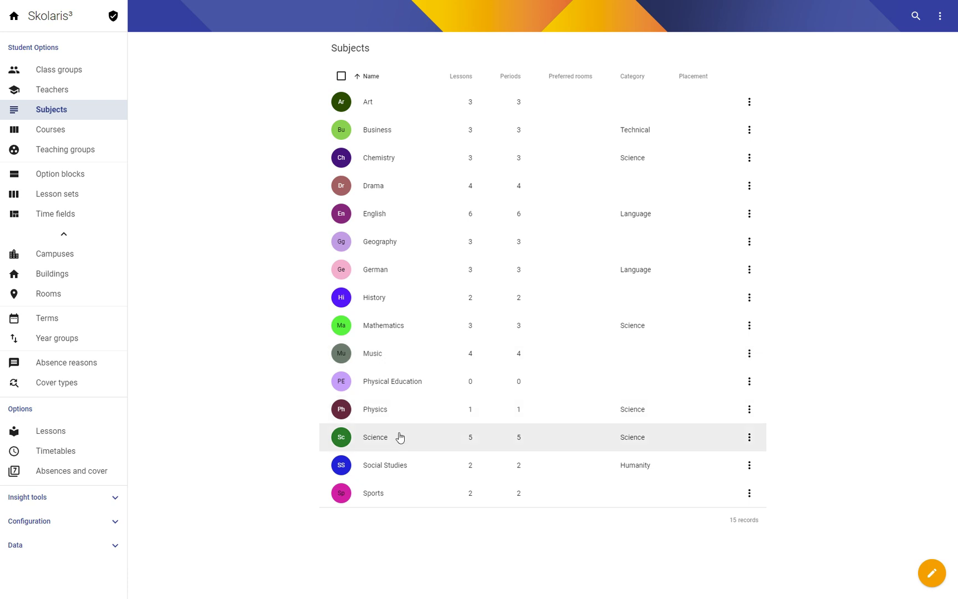
- Assign the Options - 2 buckets configuration set to the Music room and save it
click(54, 296)
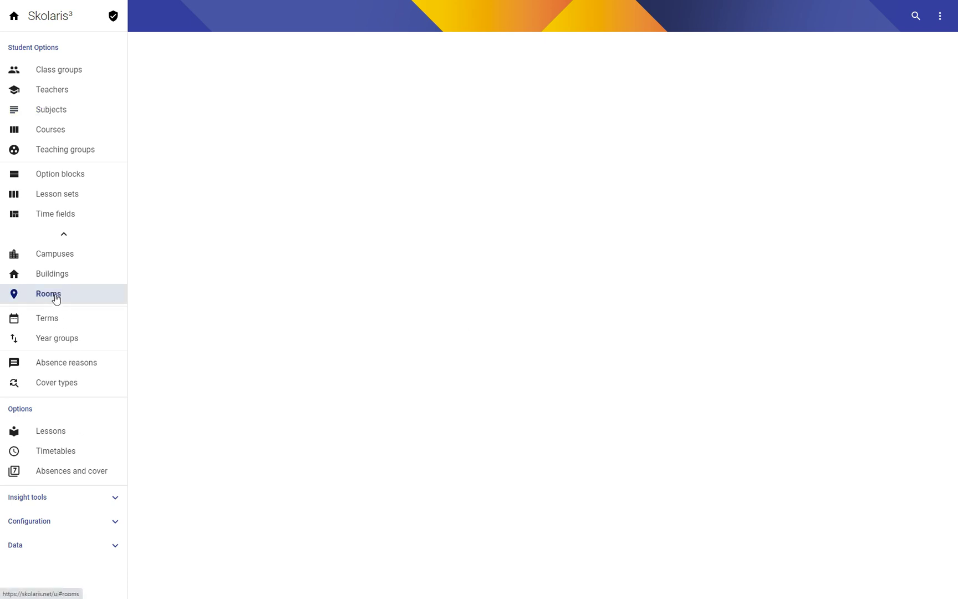
click(426, 358)
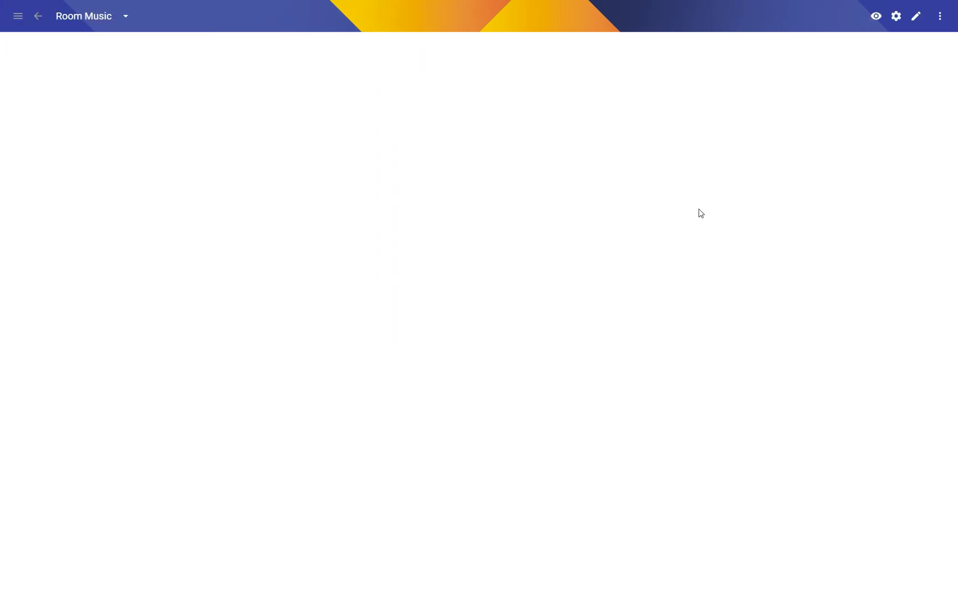
click(861, 96)
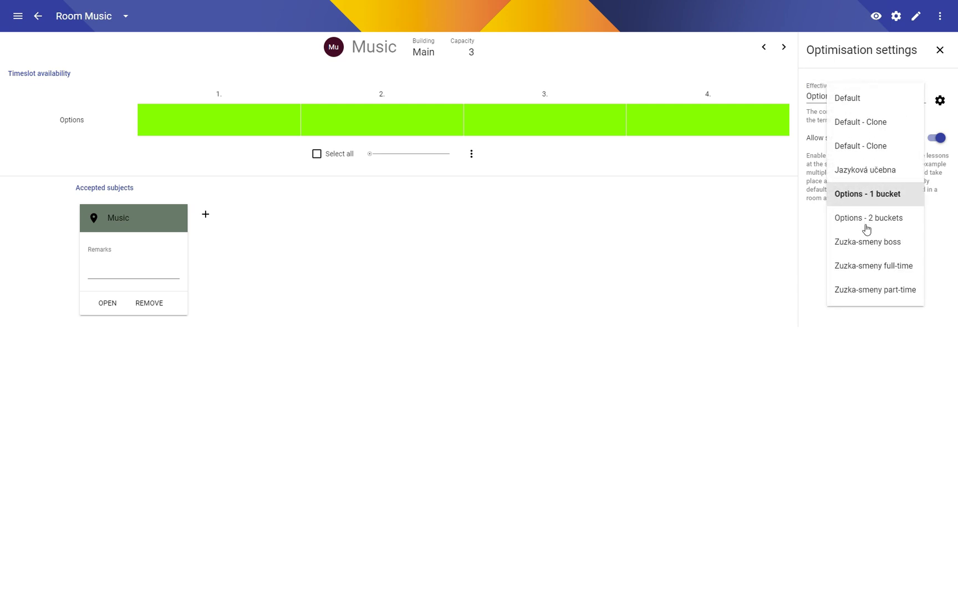
click(868, 222)
click(942, 586)
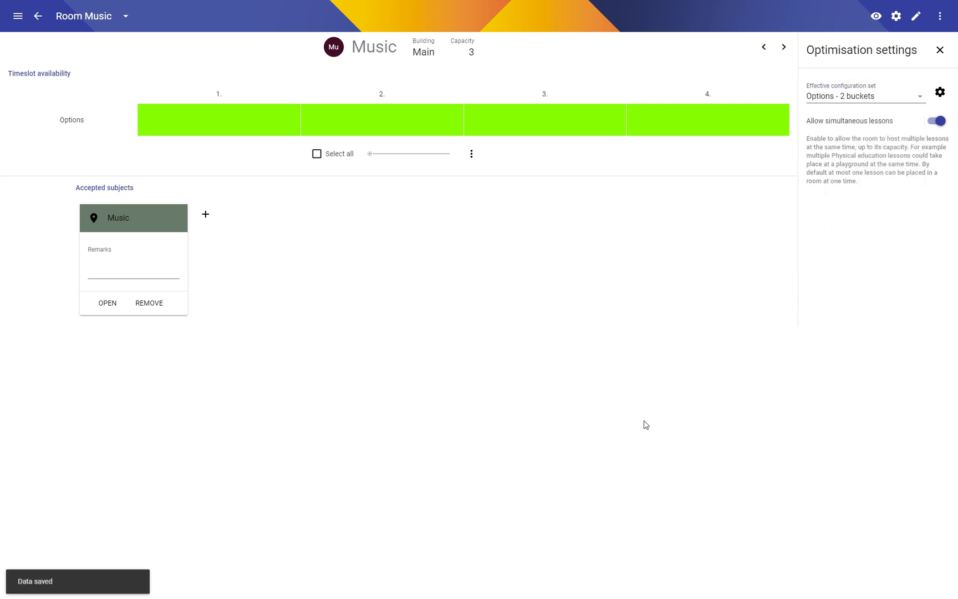
- Check the configuration set assigned to the Science room
click(123, 17)
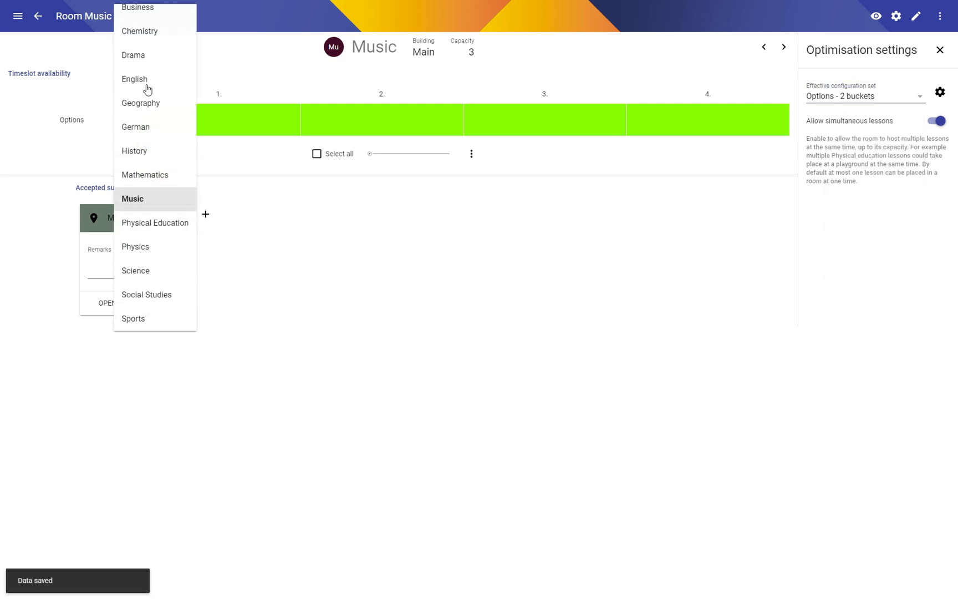
click(147, 267)
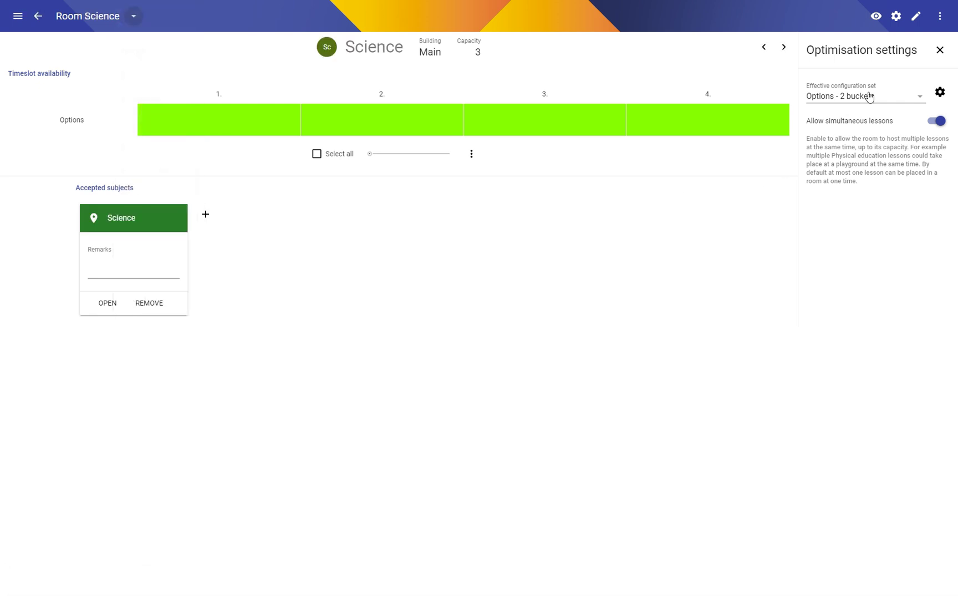
click(37, 16)
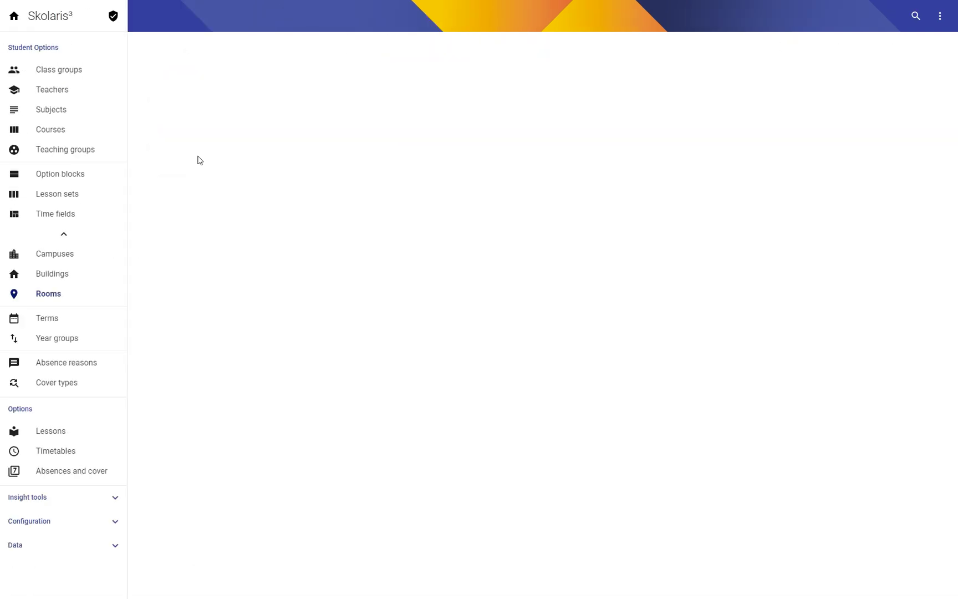
- Open the Options Draft 1 timetable and run its optimisation
click(61, 450)
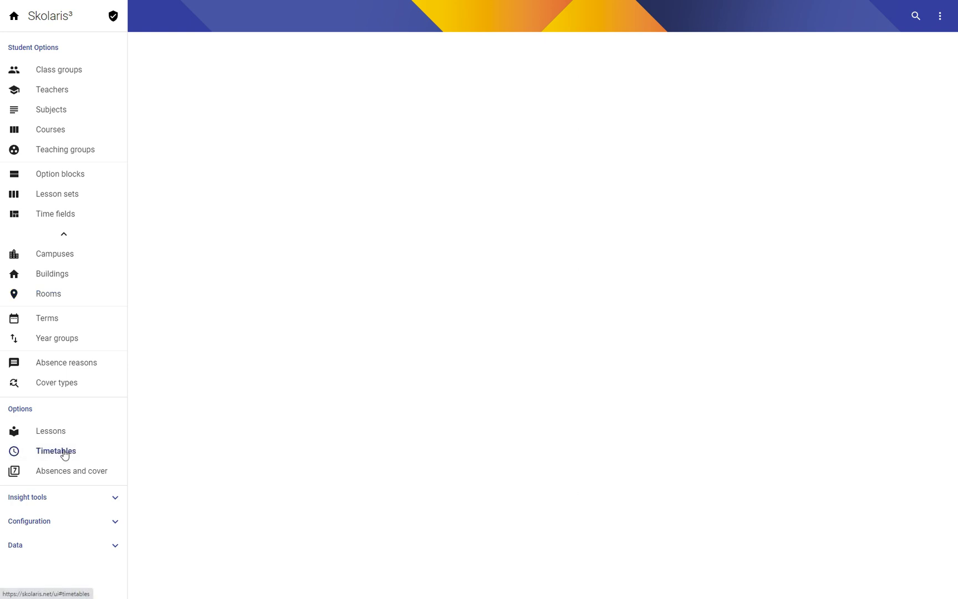
click(375, 103)
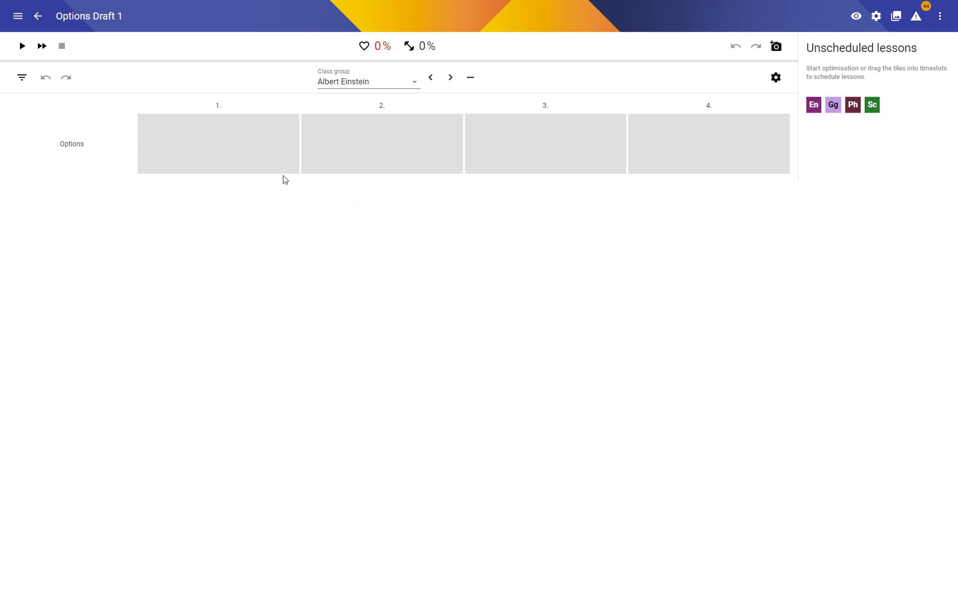
click(22, 45)
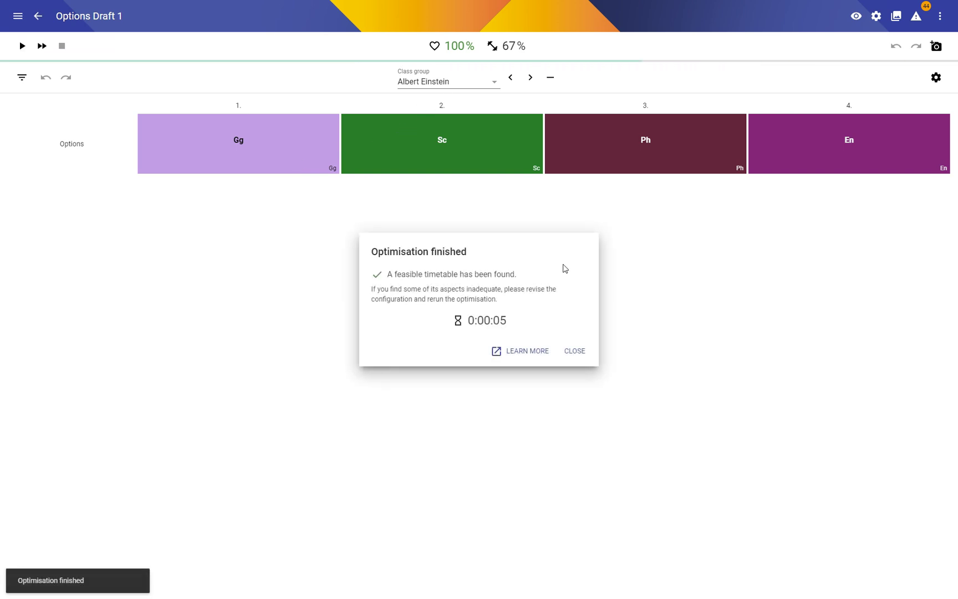
click(576, 352)
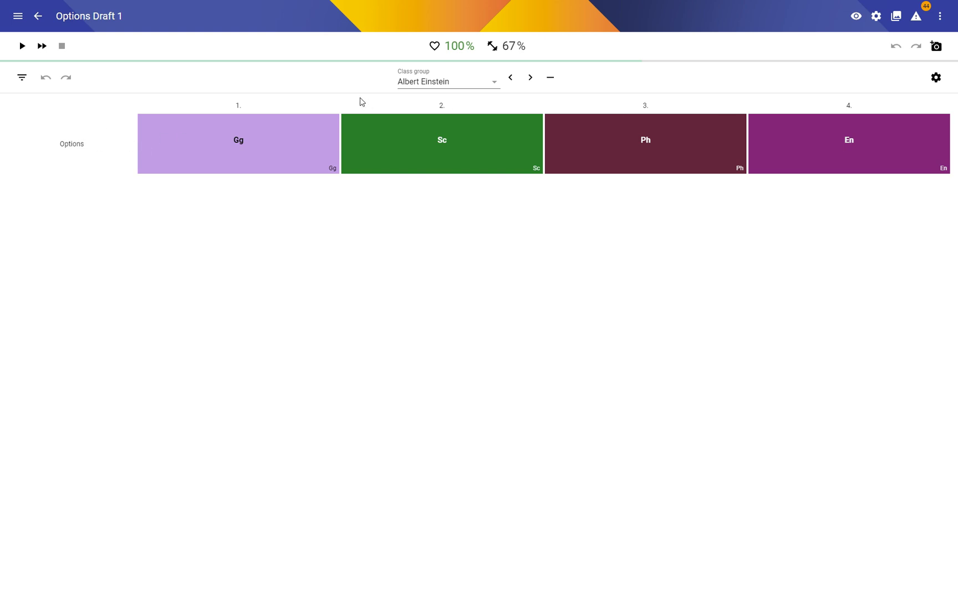
- Show all class groups in the timetable and examine how the subjects are distributed across the four option slots
click(451, 83)
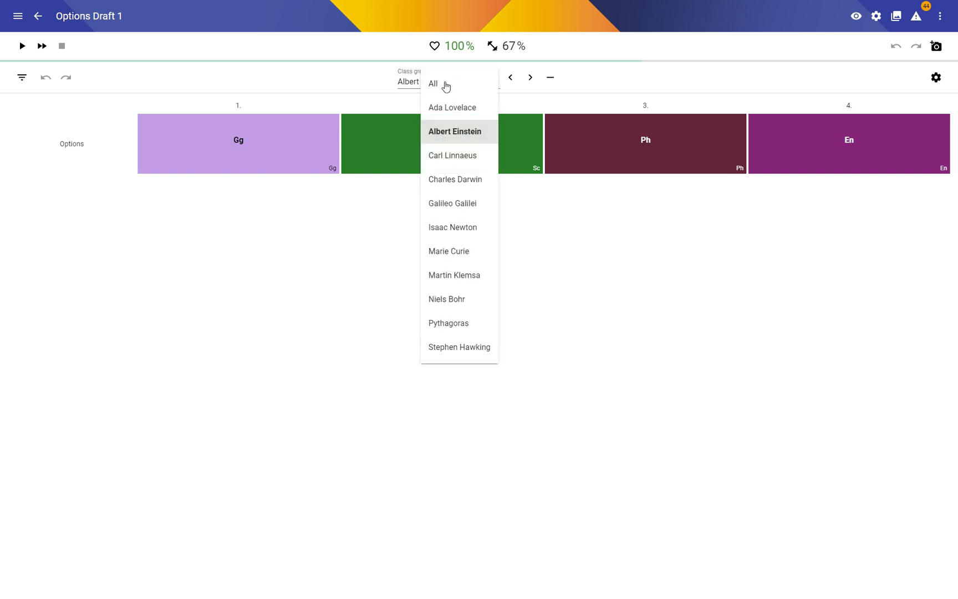
click(441, 84)
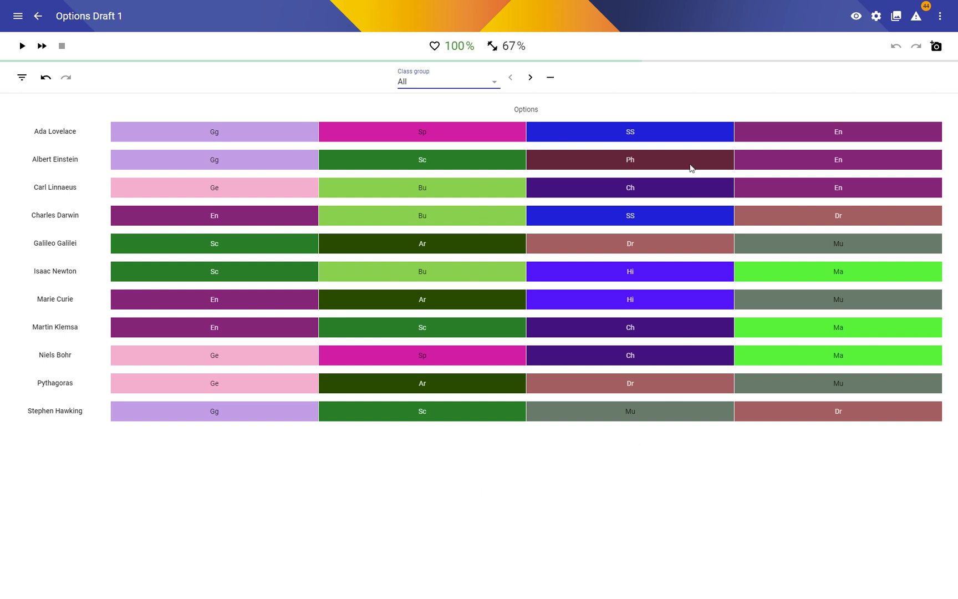
triple_click(612, 424)
drag(683, 419, 667, 154)
click(629, 107)
mouse_move(829, 391)
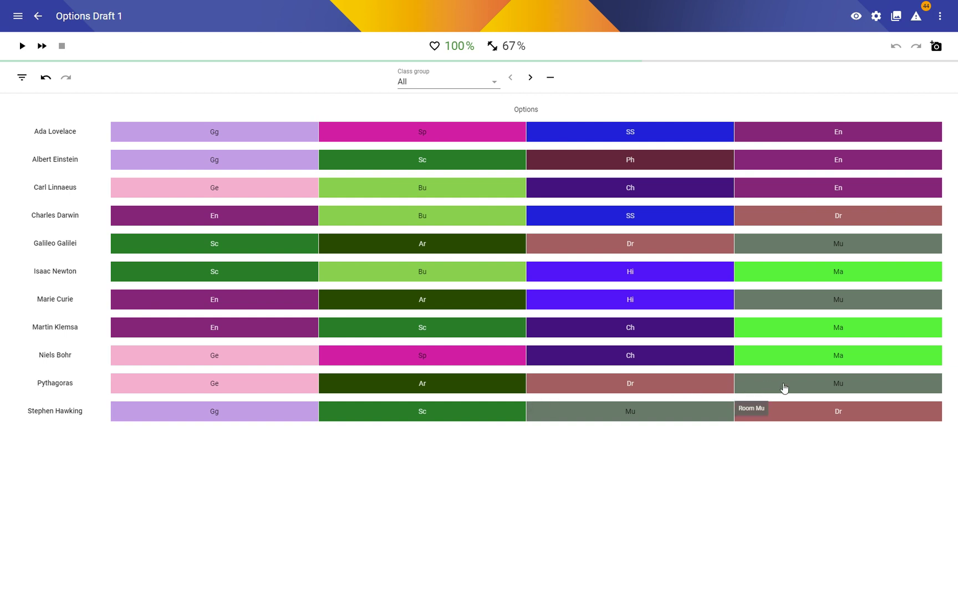
- Swap the Drama and Music lessons of Pythagoras and Galileo Galilei between slots 3 and 4, and rerun the optimisation
click(856, 16)
click(936, 147)
click(939, 49)
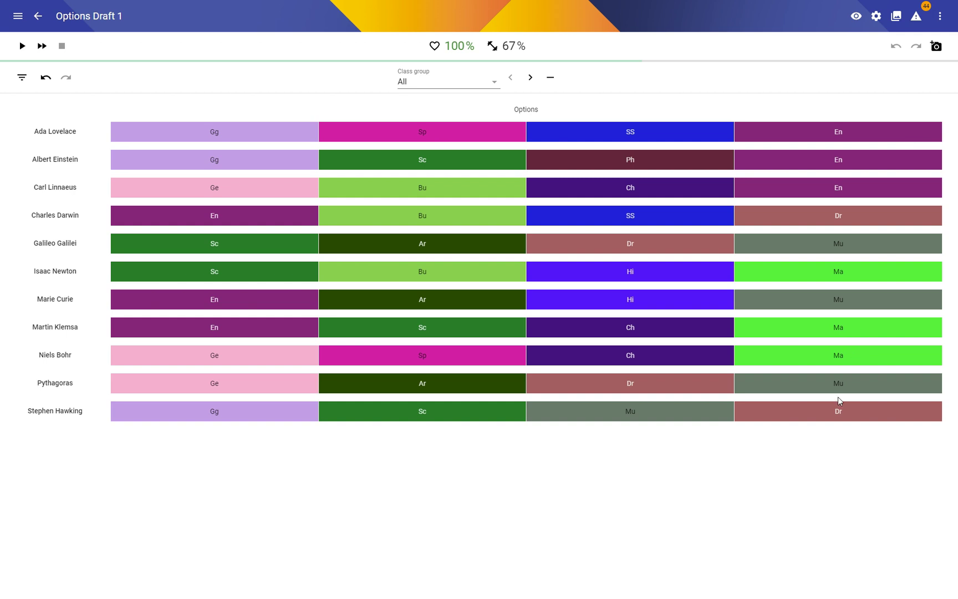
drag(816, 386, 855, 380)
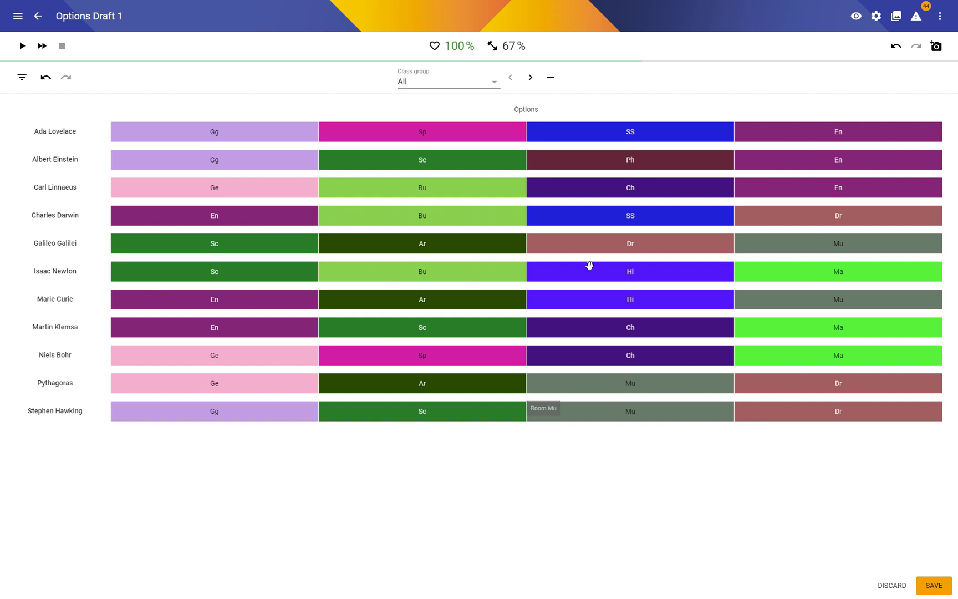
drag(630, 245, 663, 245)
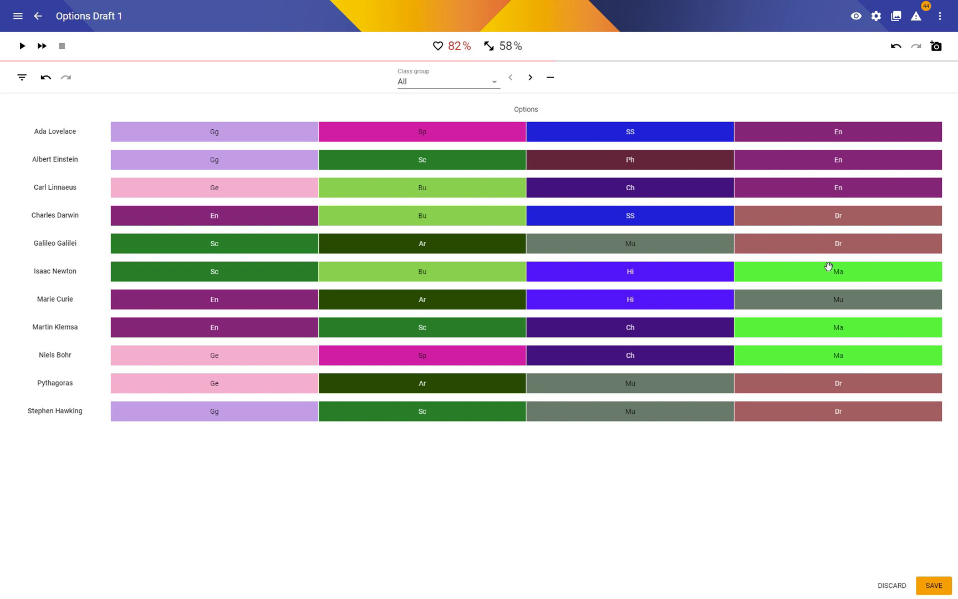
click(23, 47)
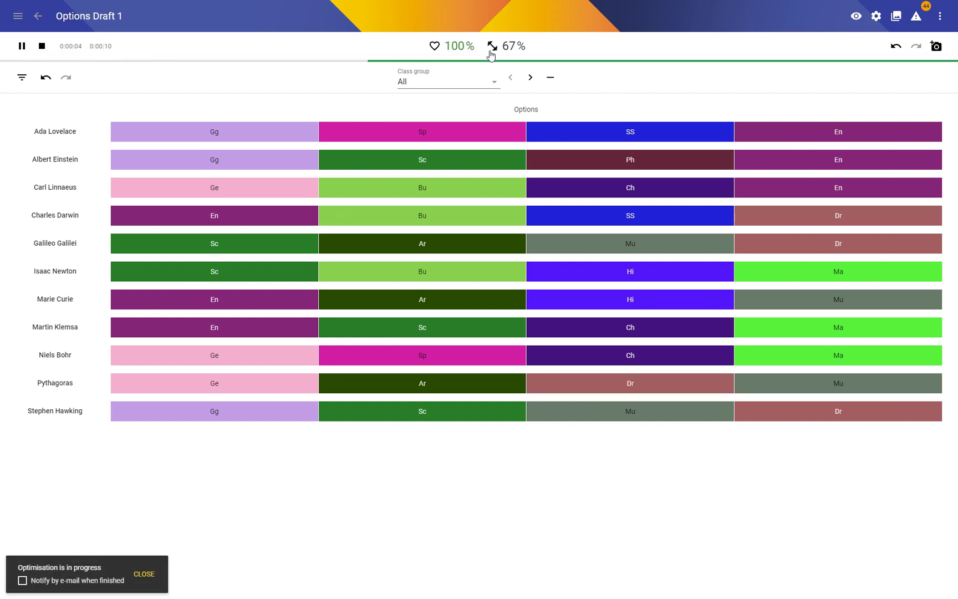
click(629, 104)
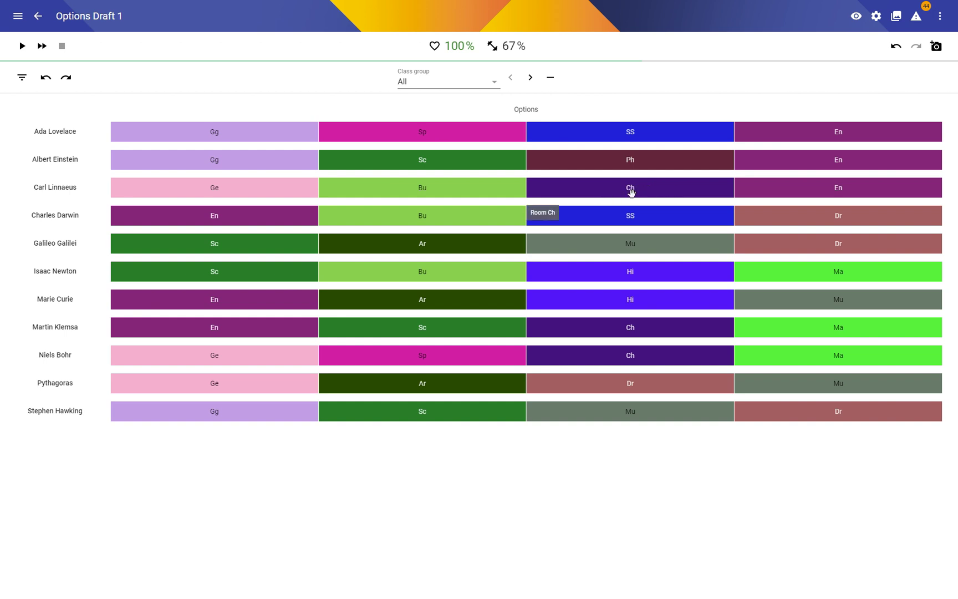
- Try swapping Carl Linnaeus's Chemistry and English lessons between slots 3 and 4, and swap them back
mouse_move(804, 187)
mouse_down()
mouse_move(596, 186)
mouse_move(819, 194)
mouse_up()
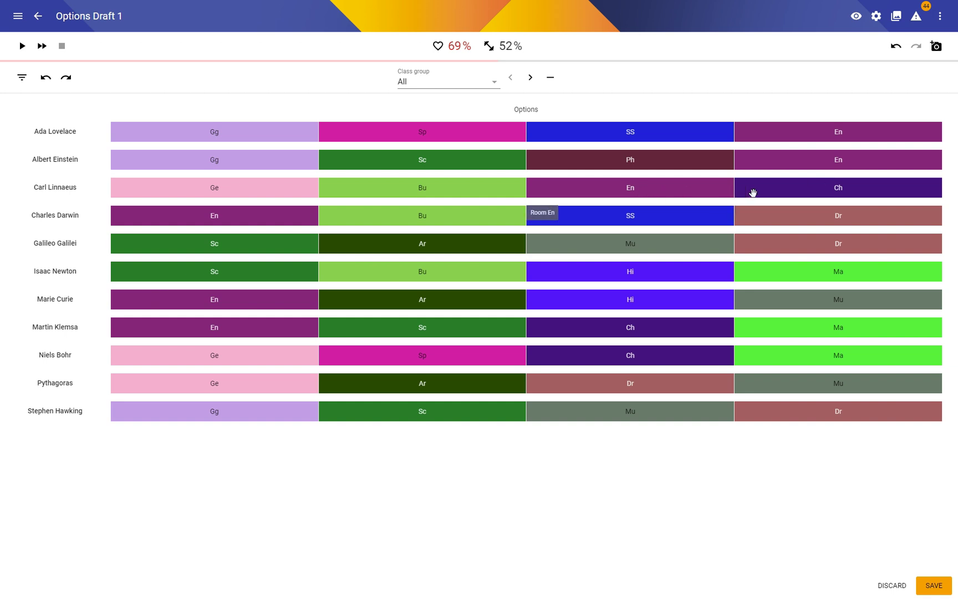
drag(751, 193, 810, 192)
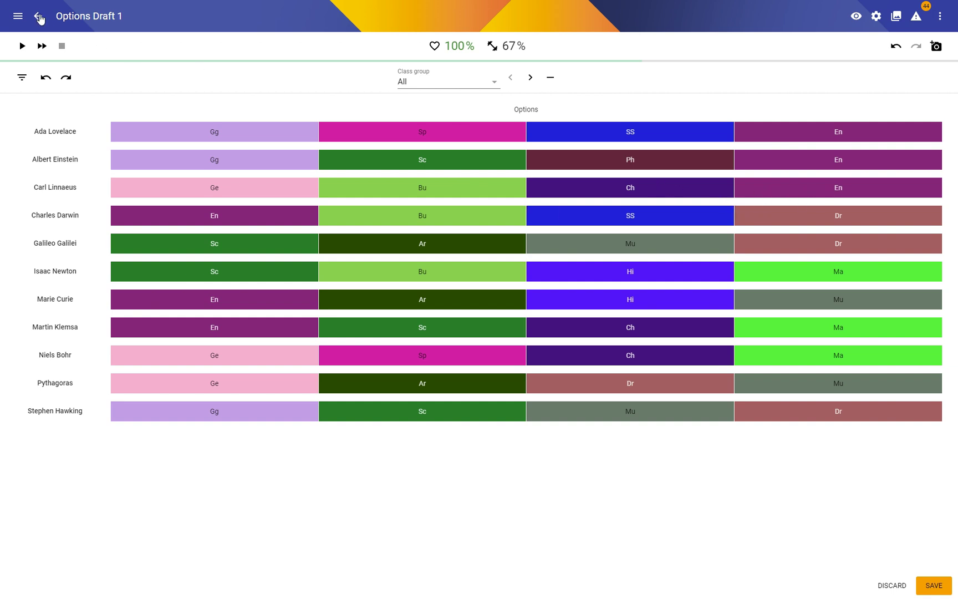
- Save the Options Draft 1 timetable and return to the timetables list
click(924, 586)
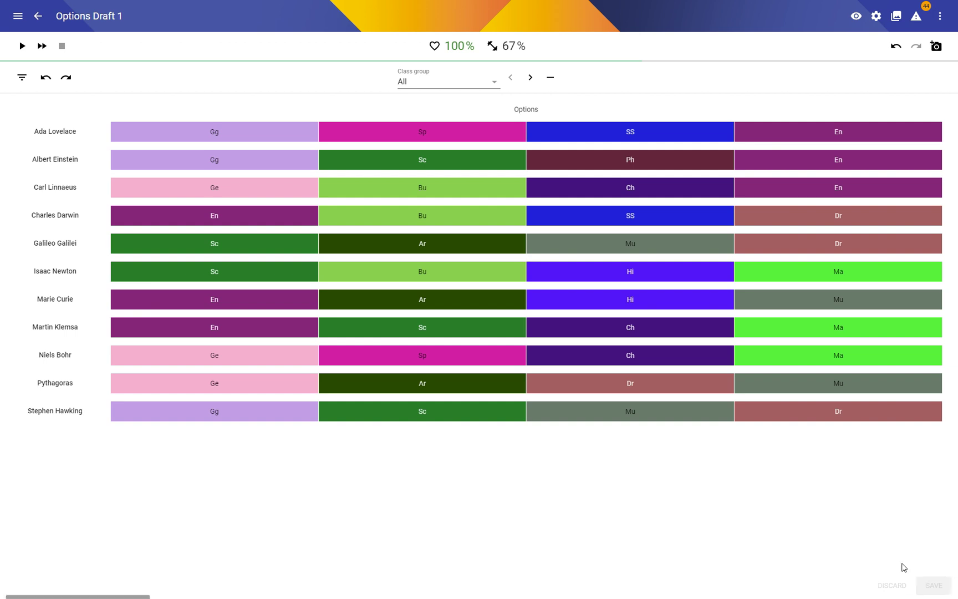
click(38, 17)
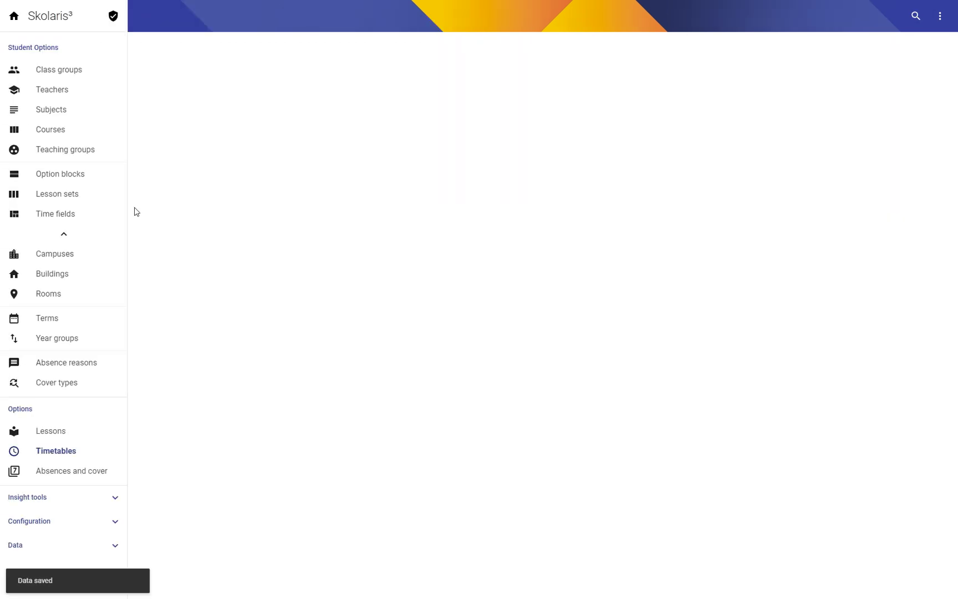
- Delete the English lesson from the Carl Linnaeus class group and save the change
click(61, 76)
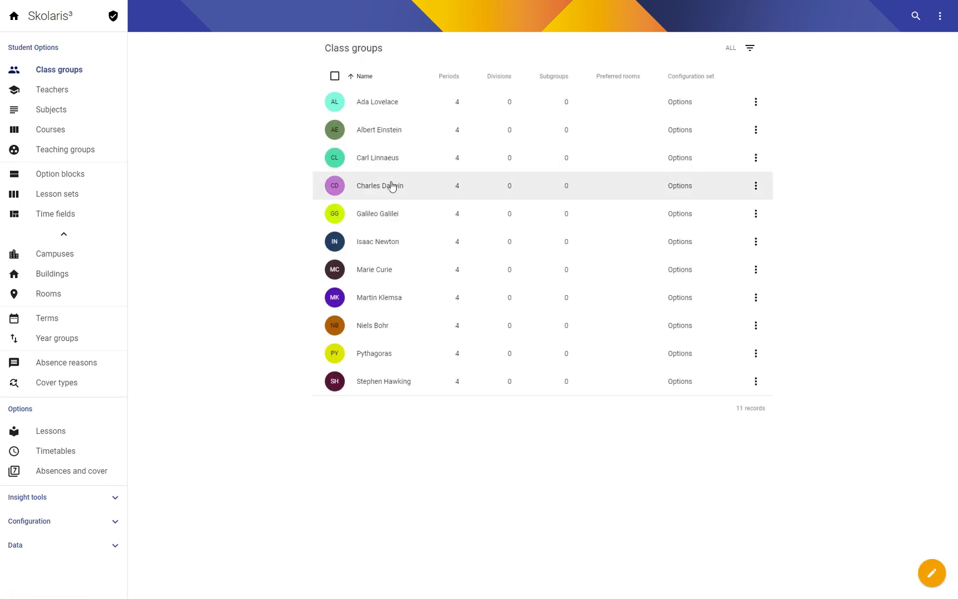
click(391, 157)
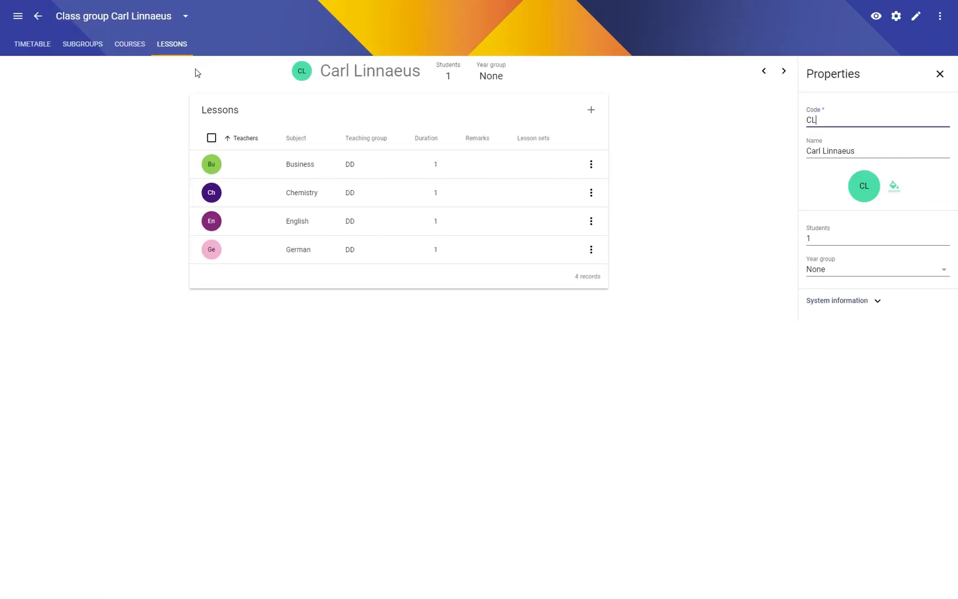
click(590, 222)
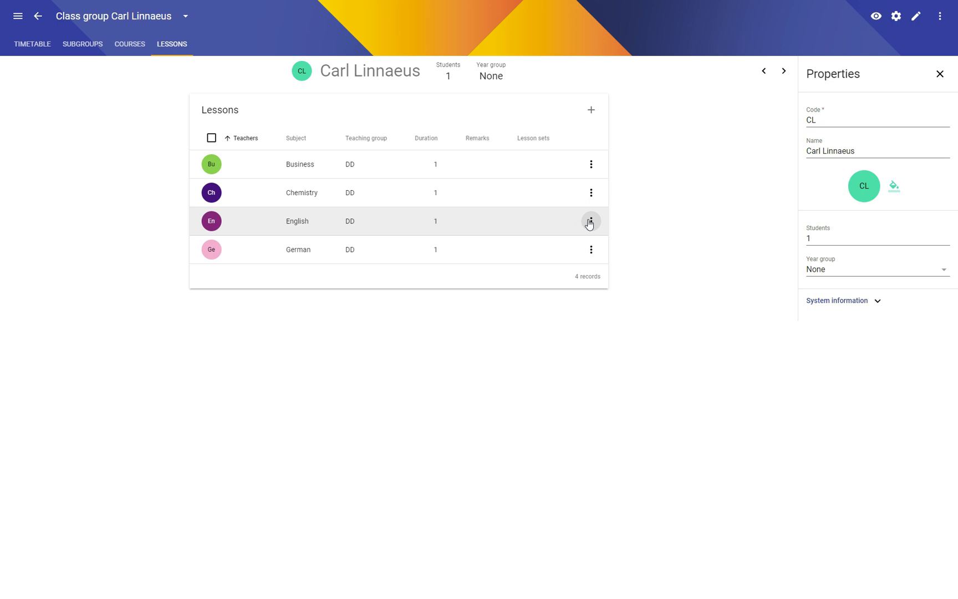
click(594, 275)
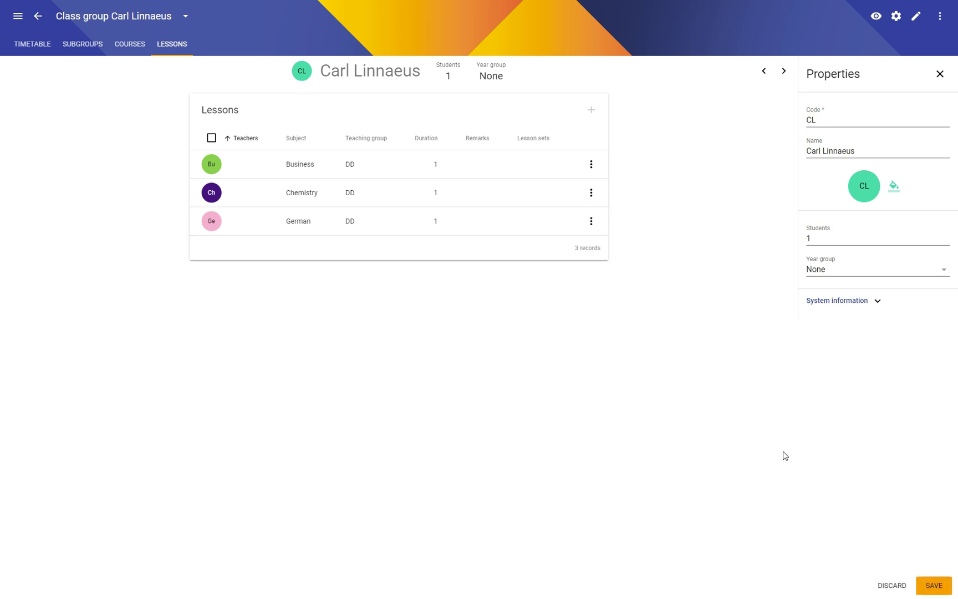
click(926, 585)
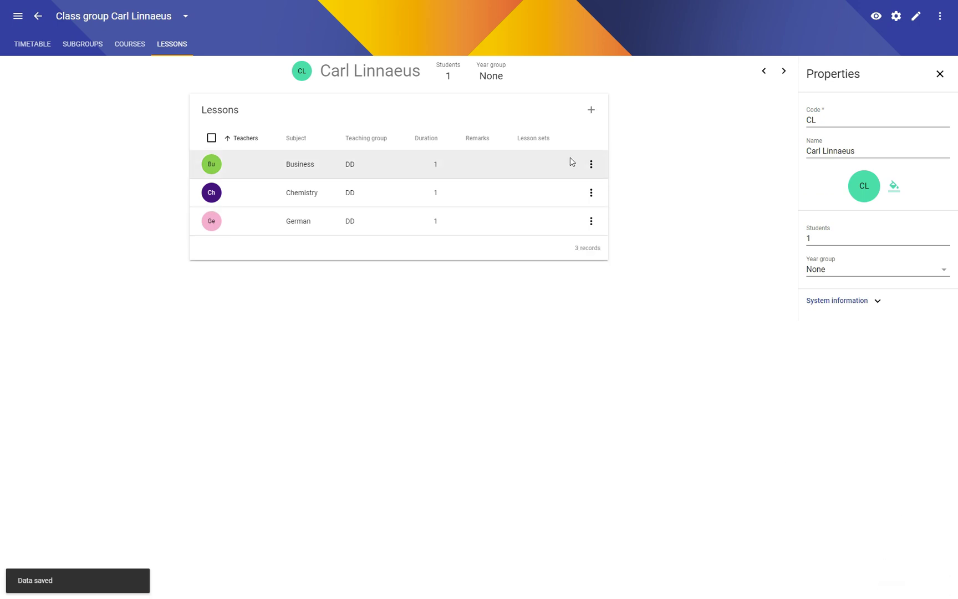
- Add a Physics lesson to the Carl Linnaeus class group and check the number of Physics lessons in the subjects list
click(593, 112)
click(505, 275)
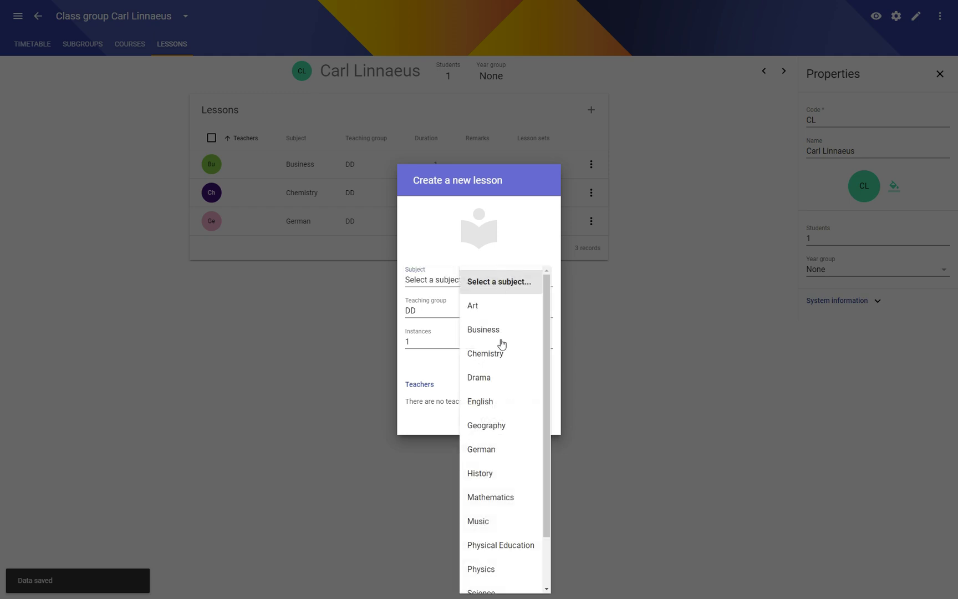
click(493, 566)
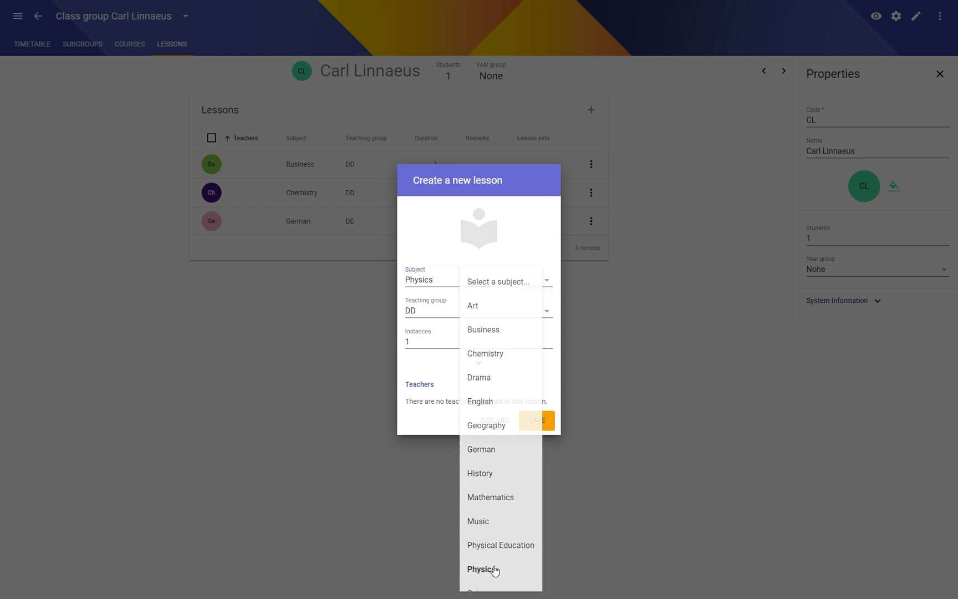
click(537, 431)
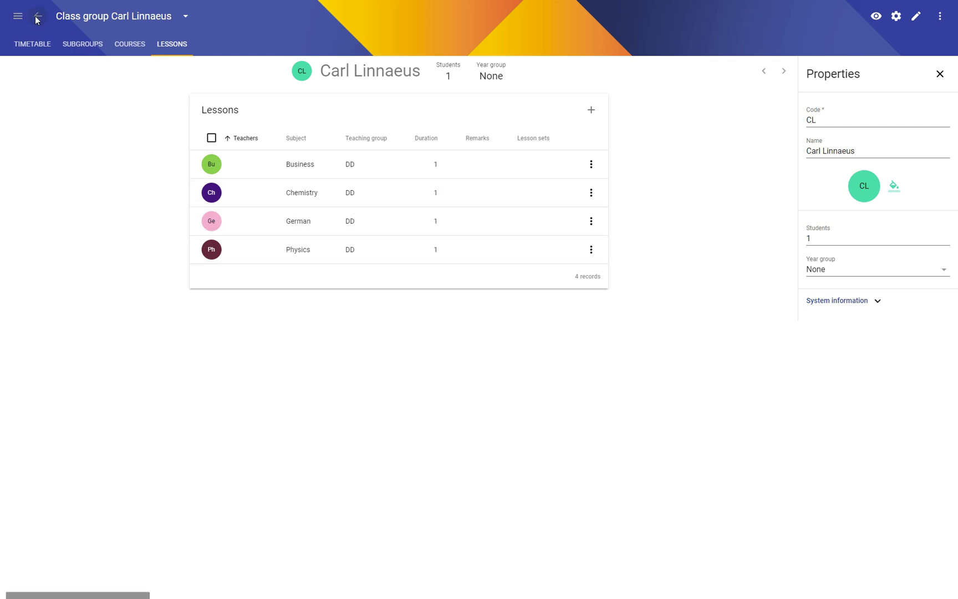
click(37, 16)
click(53, 114)
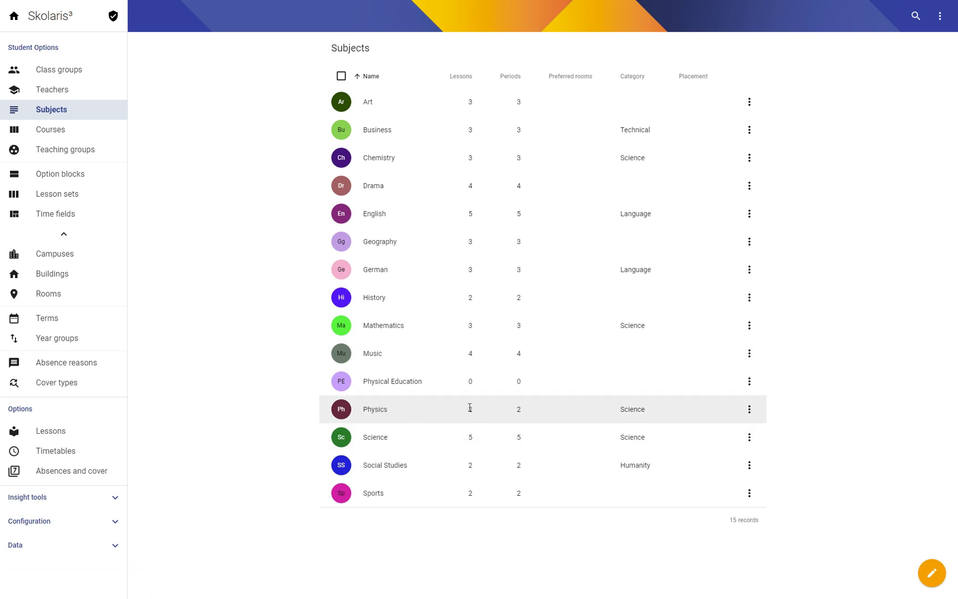
- Open the Options Draft 1 timetable for all class groups and schedule Carl Linnaeus's unscheduled Physics lesson in slot 4
click(57, 452)
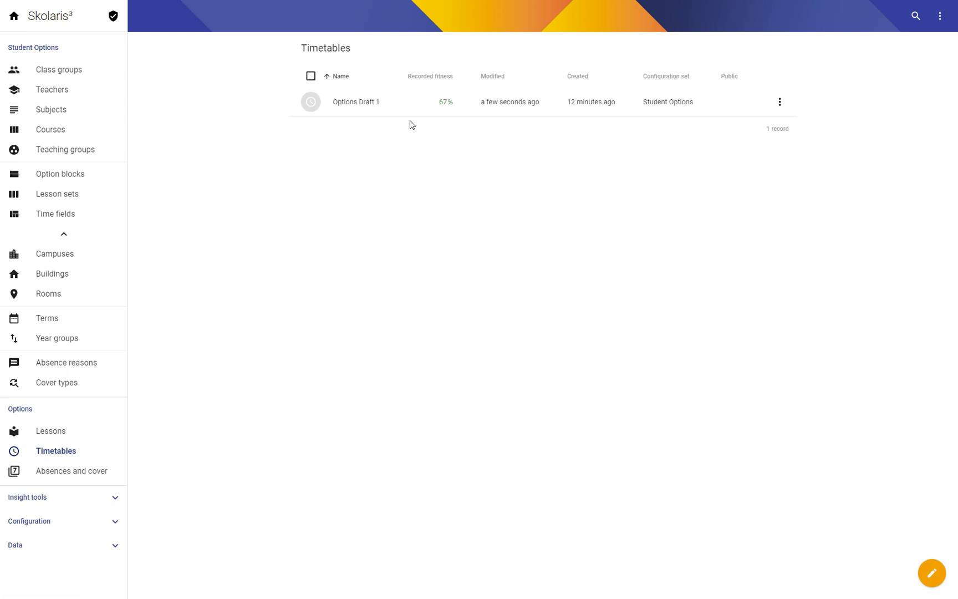
click(357, 103)
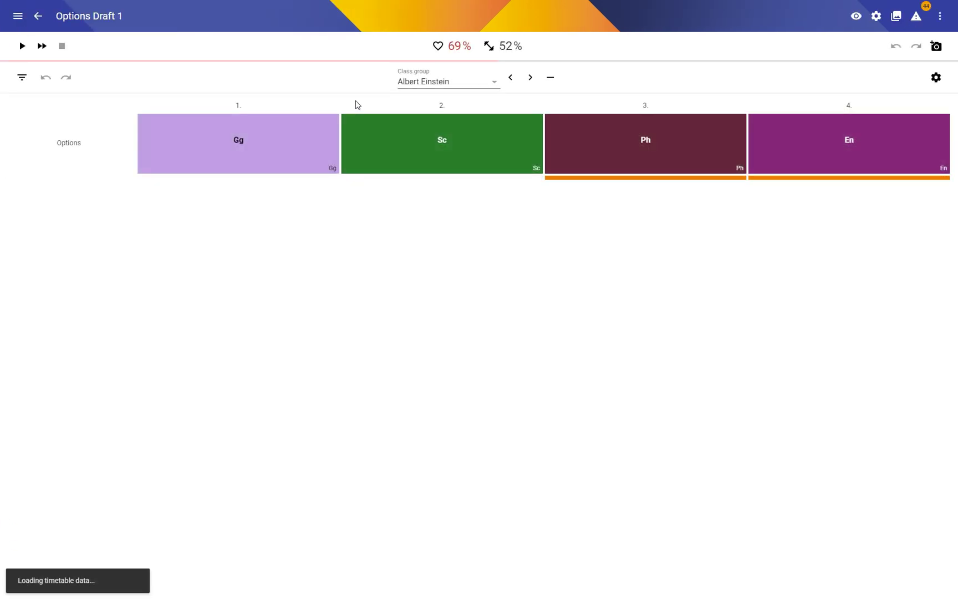
click(548, 82)
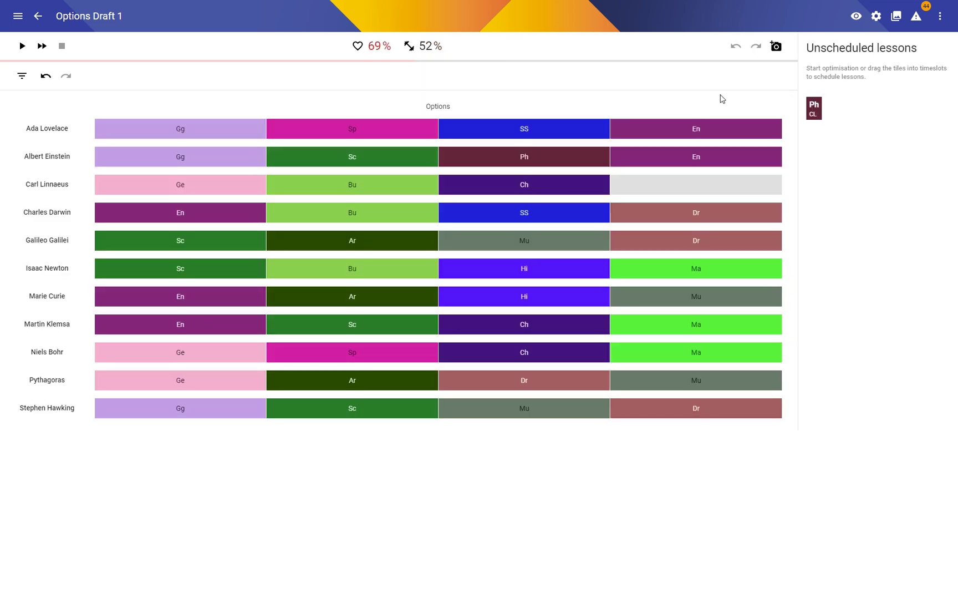
drag(819, 105, 681, 184)
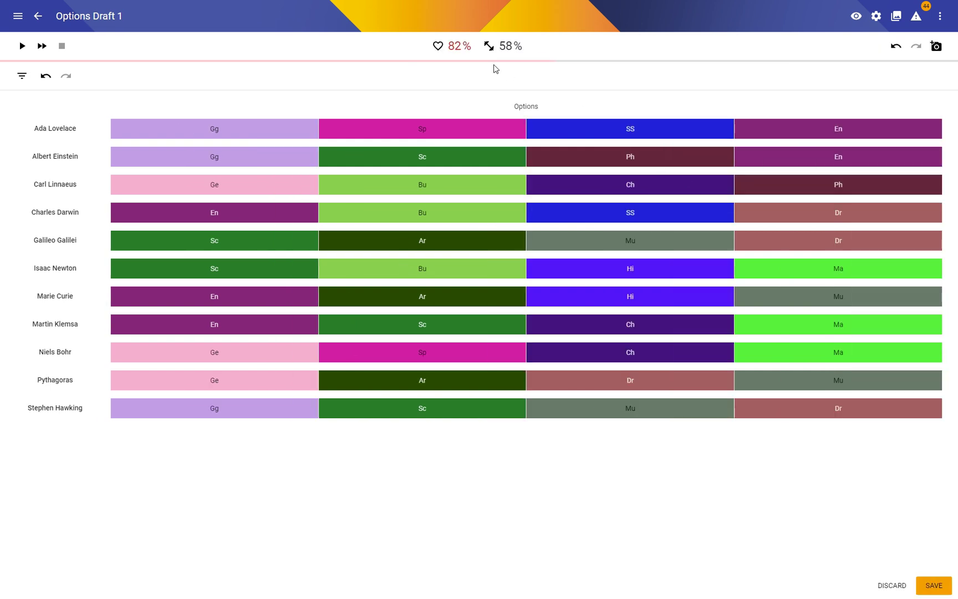
- Trace the Room unbooked constraint to Carl Linnaeus's Physics lesson, assign the Physics room to it and save
click(437, 46)
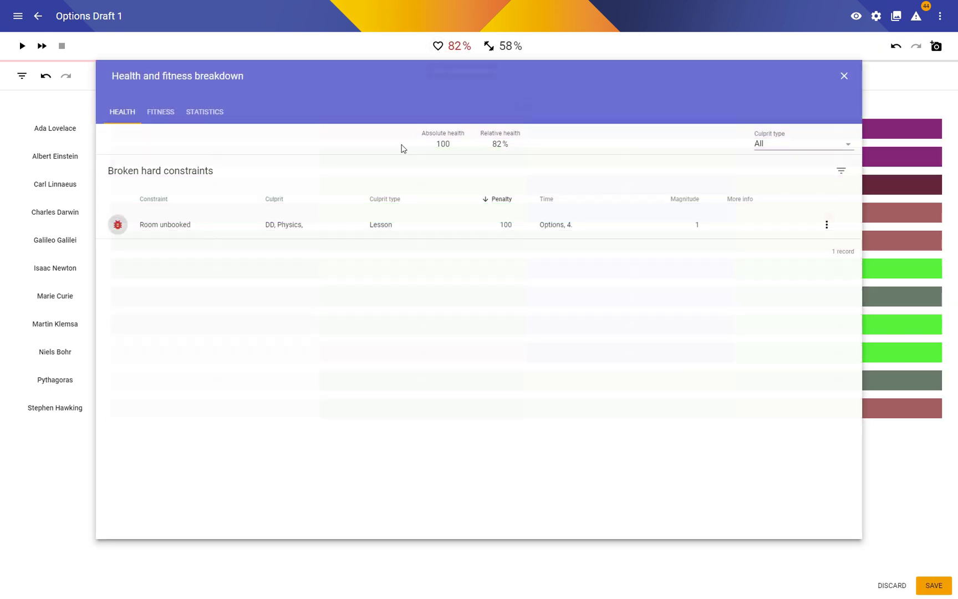
click(167, 229)
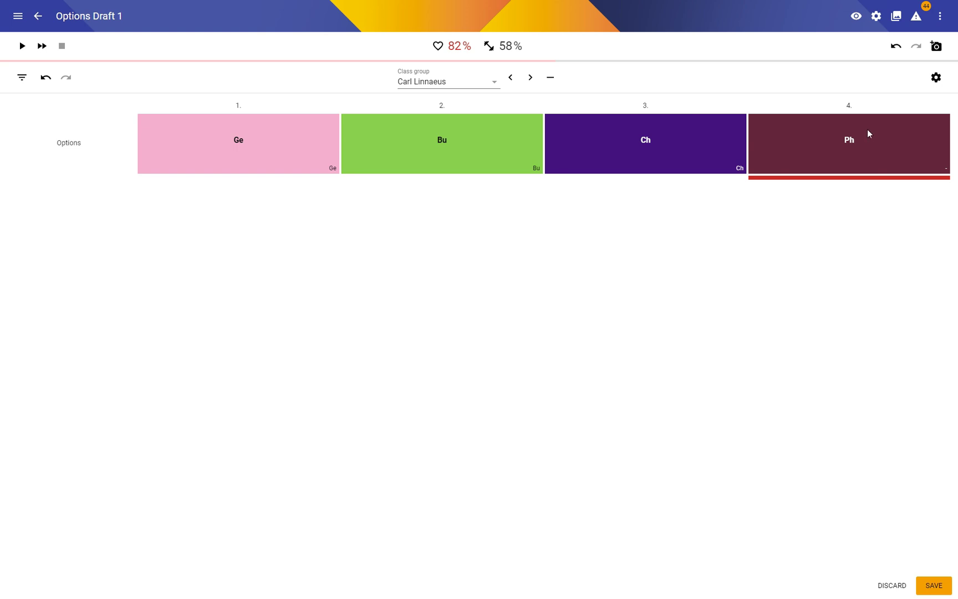
click(868, 133)
click(867, 294)
click(915, 324)
click(931, 586)
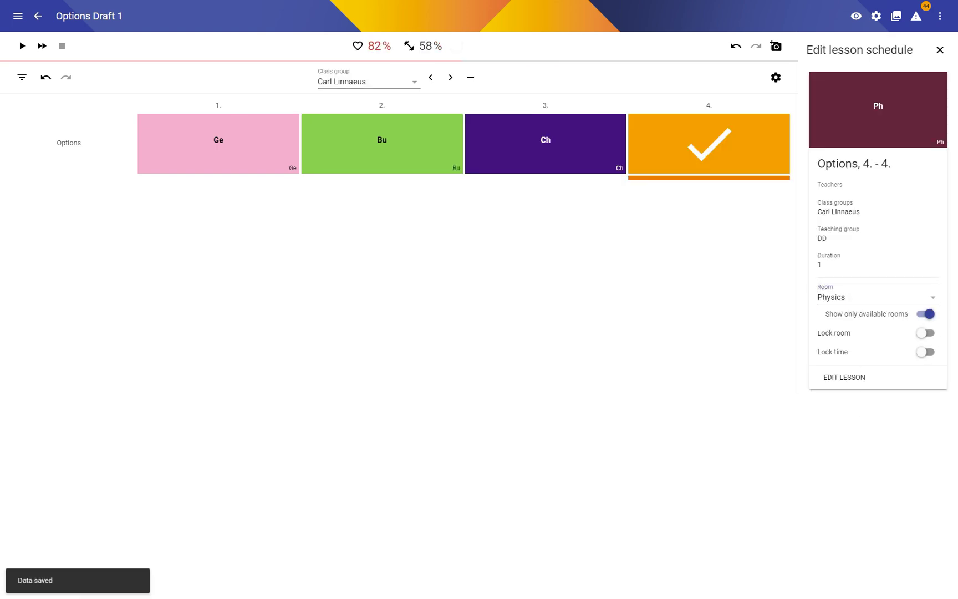
click(939, 50)
- Inspect the Quota max periods constraint in the Physics room's timetable, and rerun the optimisation from the view of all class groups
click(438, 46)
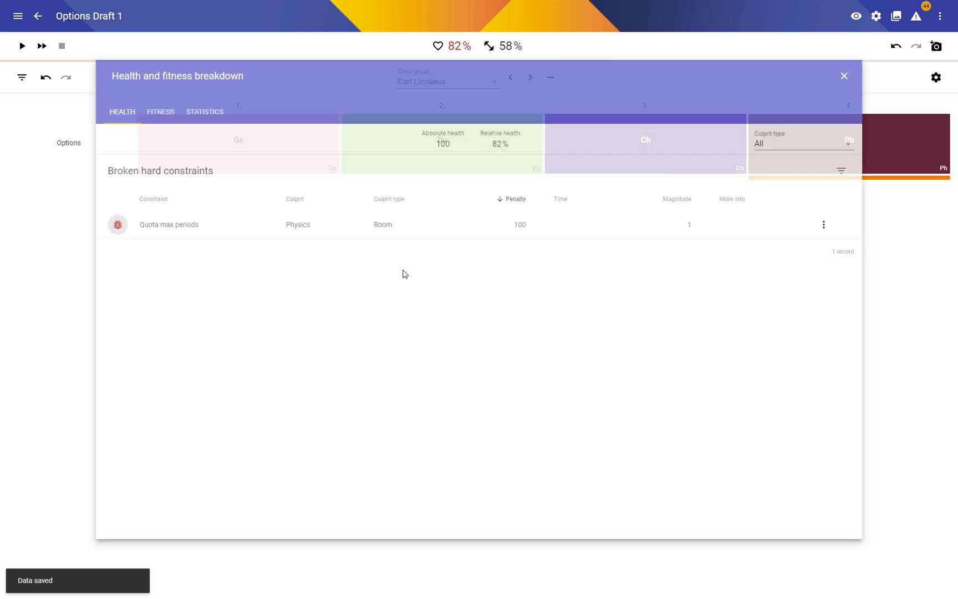
click(177, 223)
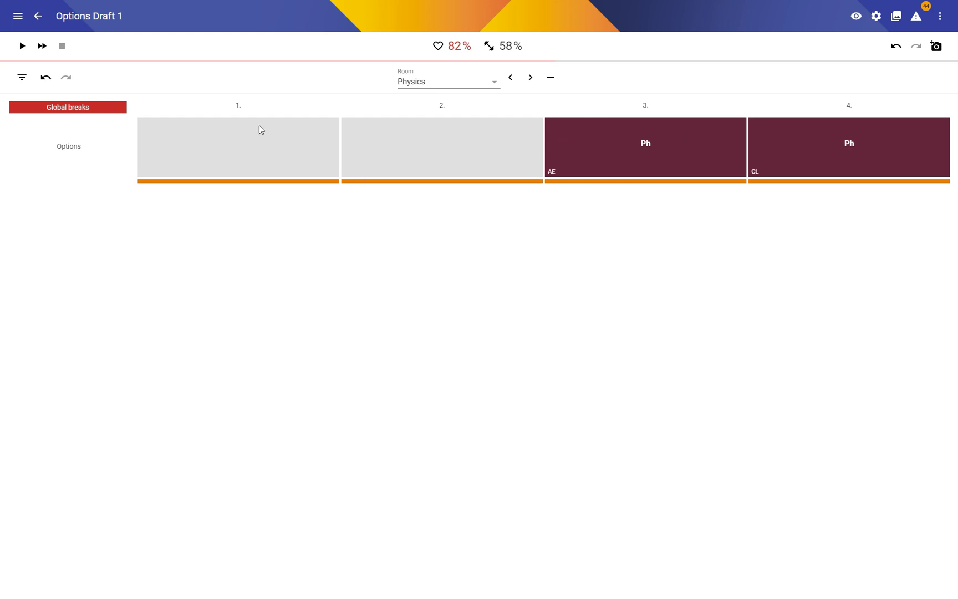
click(44, 78)
click(45, 77)
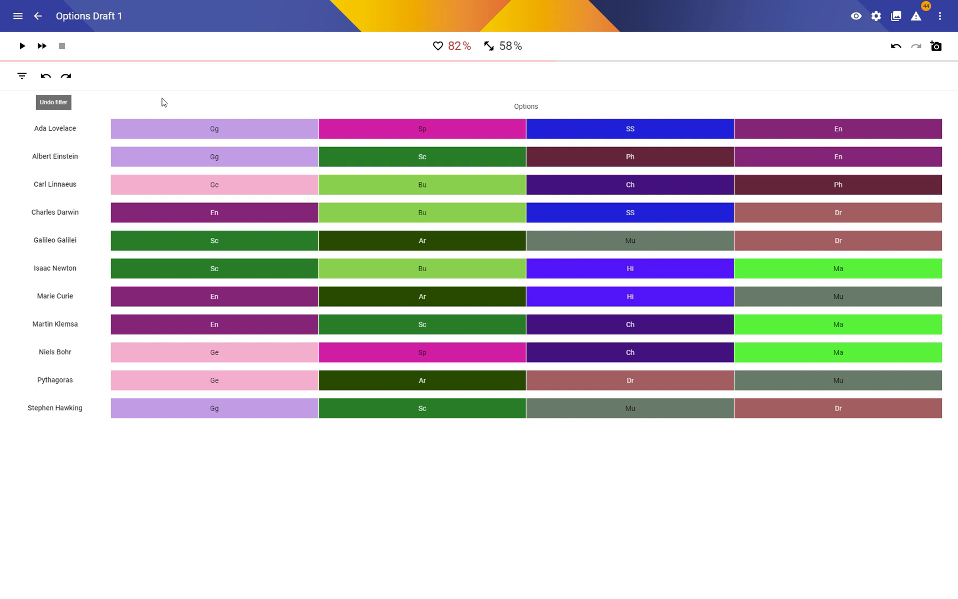
click(23, 45)
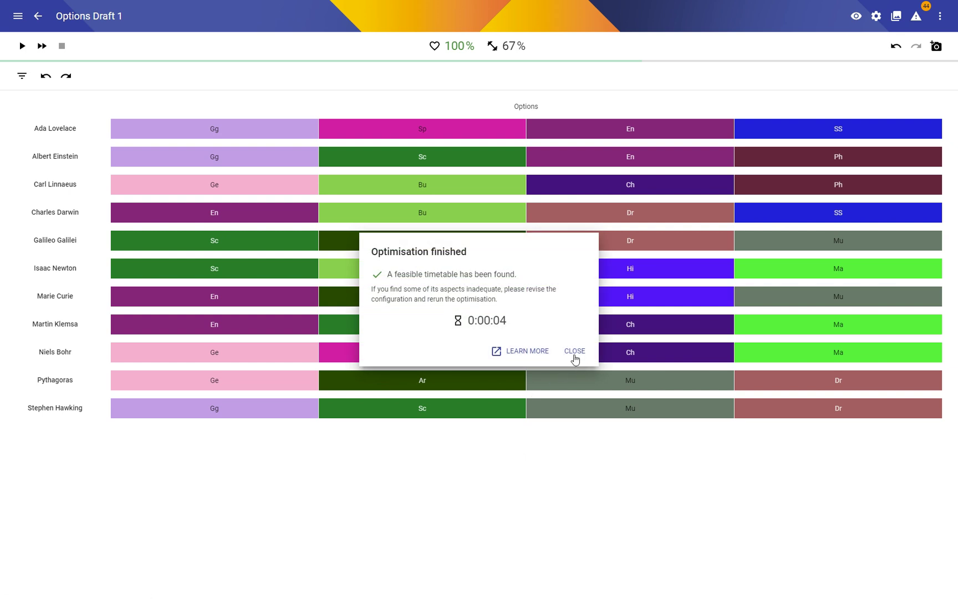
click(574, 350)
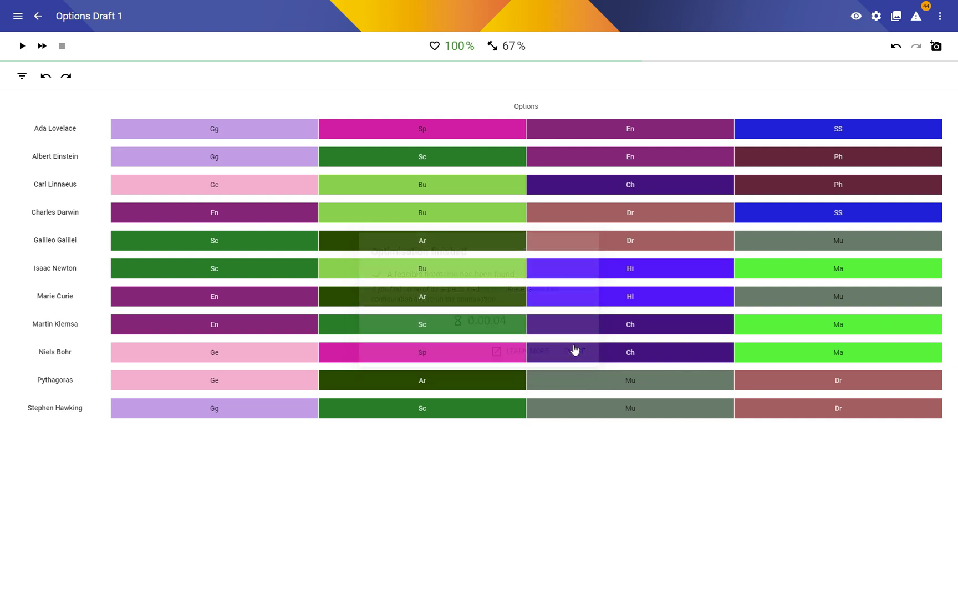